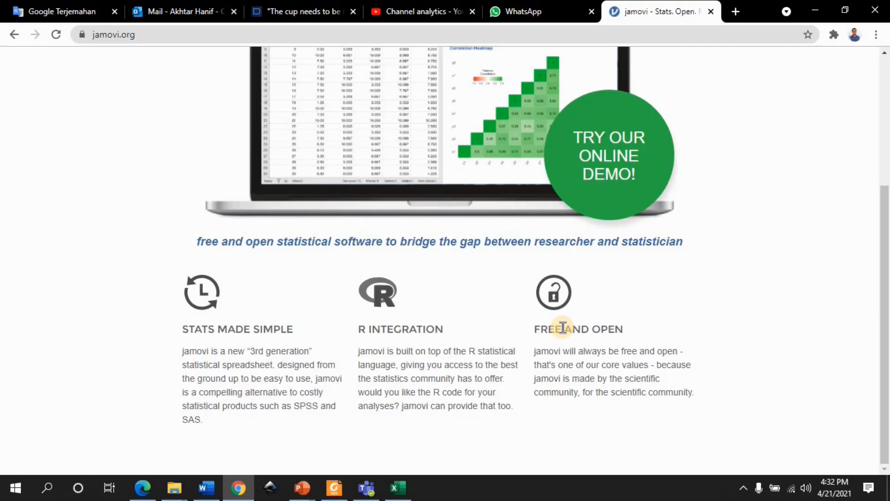
# Read through the feature descriptions on the jamovi website's features page and open its download page
pyautogui.scroll(4, 563, 328)
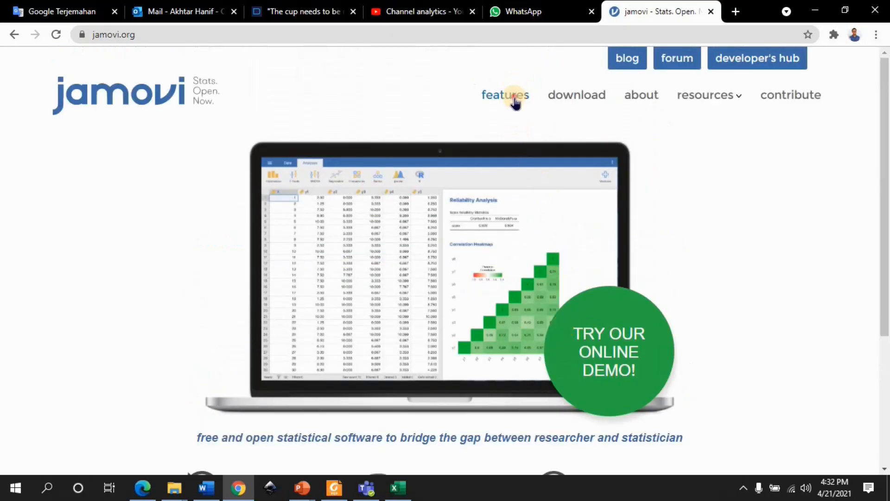
pyautogui.click(515, 102)
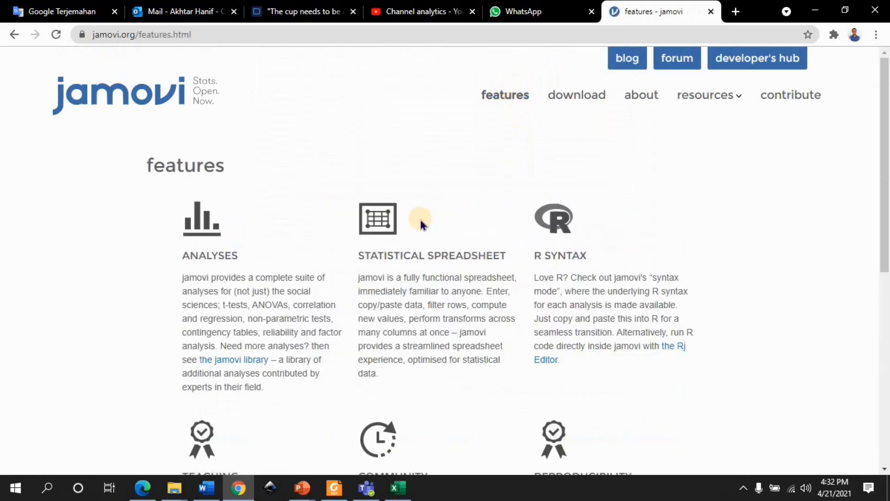
pyautogui.scroll(-1, 421, 223)
pyautogui.scroll(-1, 421, 223)
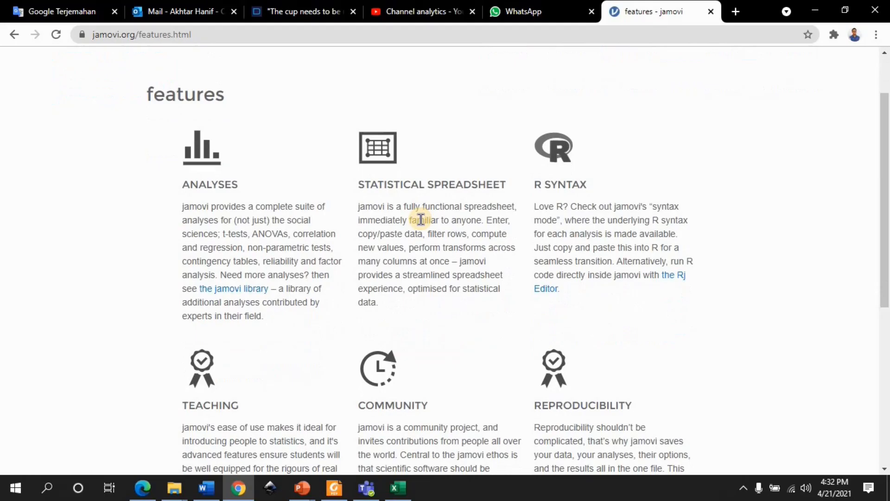
pyautogui.scroll(2, 421, 220)
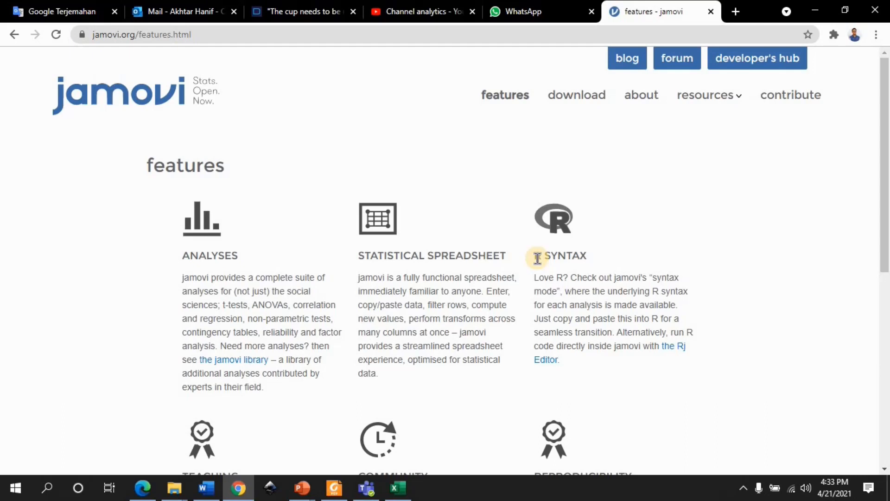
pyautogui.scroll(-3, 397, 287)
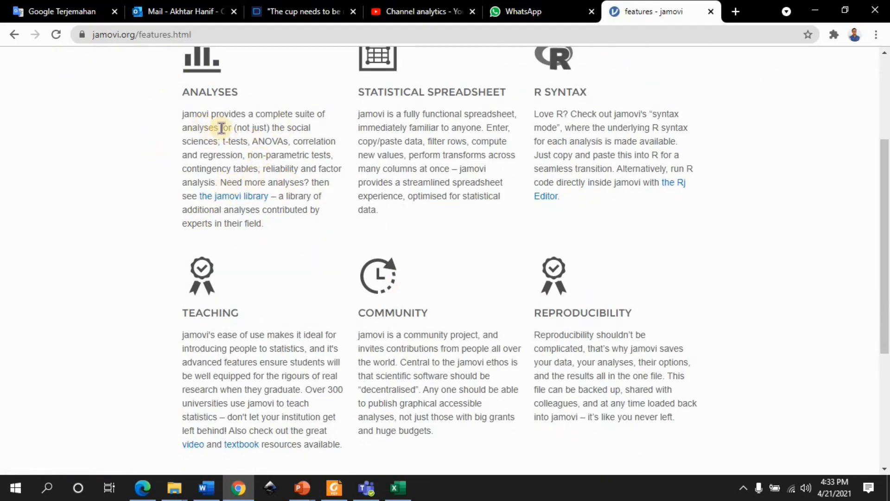
pyautogui.scroll(-2, 259, 316)
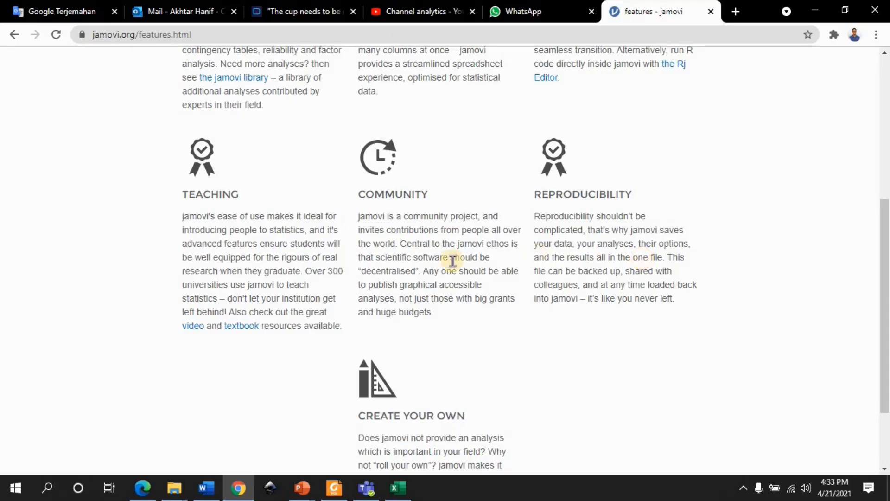
pyautogui.scroll(-1, 449, 262)
pyautogui.scroll(6, 448, 262)
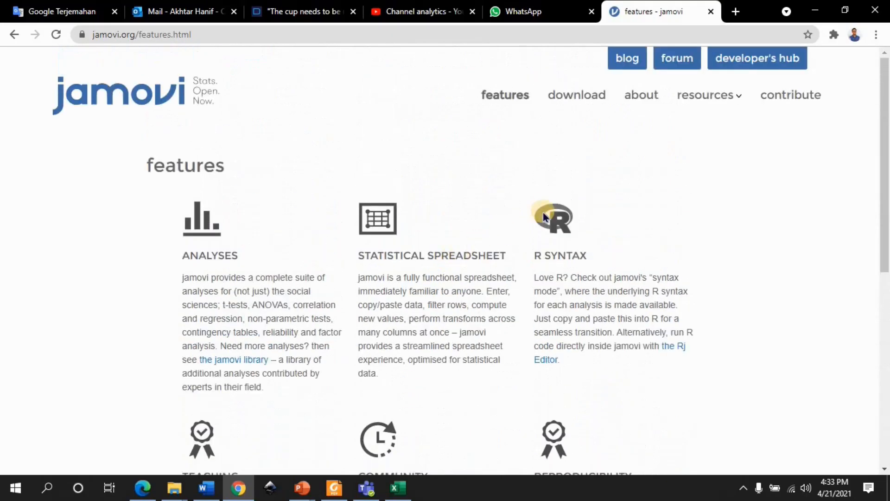
pyautogui.click(575, 102)
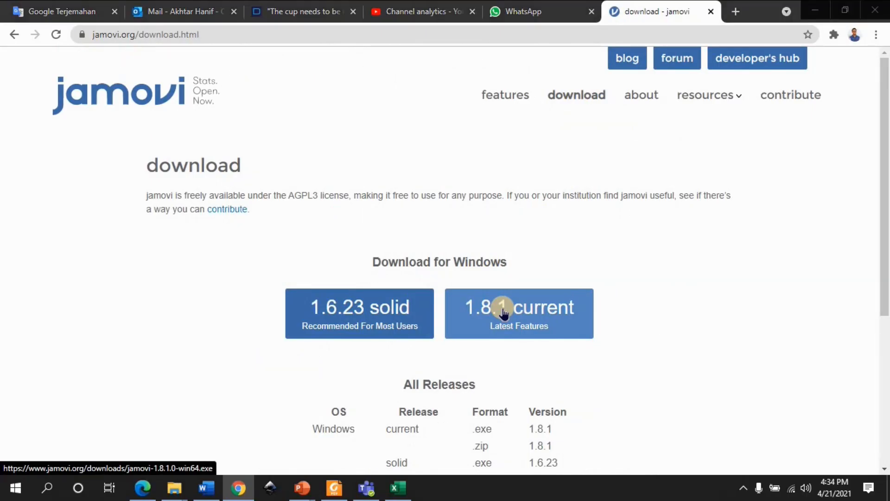
# Switch to the installed jamovi 1.8 application by launching it, and maximize its window
pyautogui.press('super')
pyautogui.write('jamo')
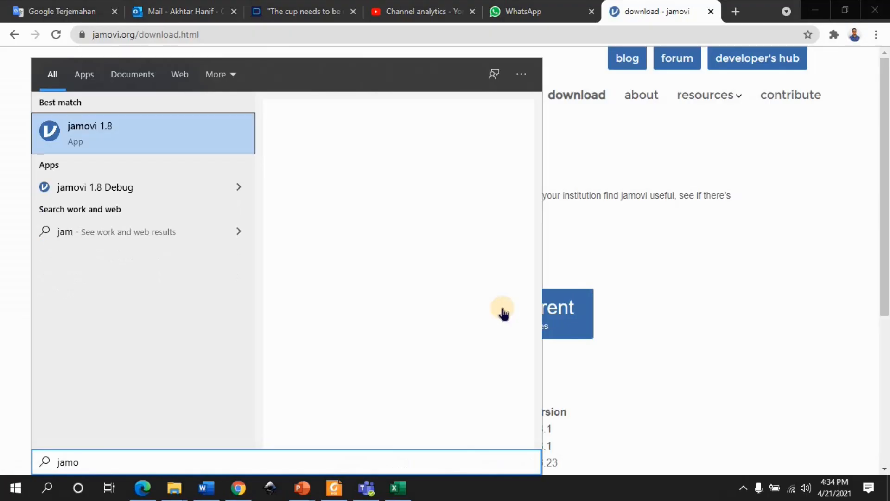
pyautogui.press('Return')
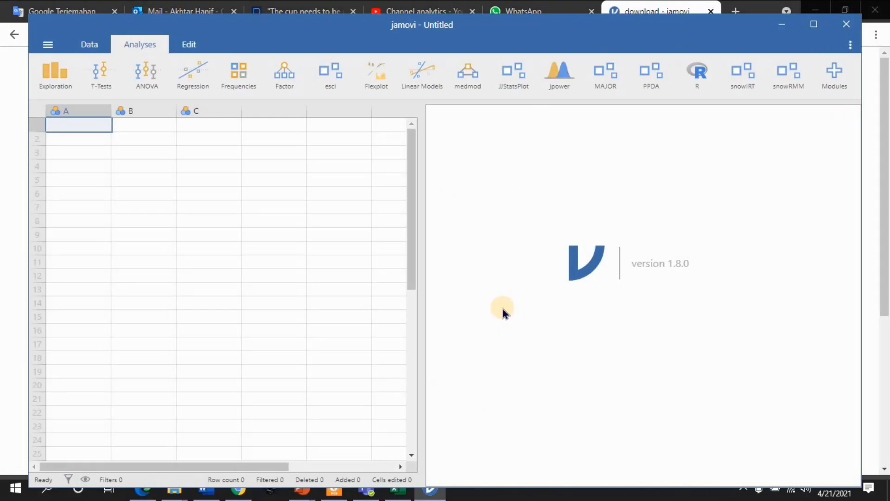
pyautogui.click(814, 24)
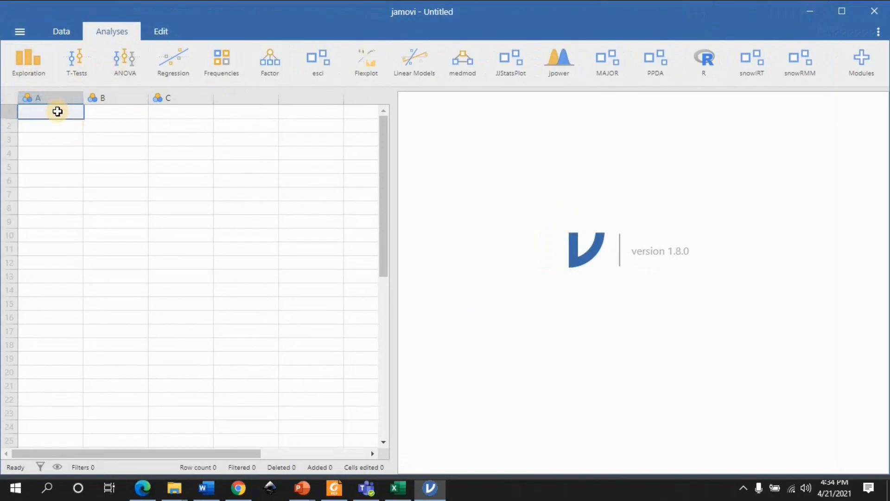
# Enter 3, 4, 3, 4, 5, 4, 3, 4 in rows 1 to 8 of column A
pyautogui.write('3')
pyautogui.press('Return')
pyautogui.write('4')
pyautogui.press('Return')
pyautogui.write('3')
pyautogui.press('Return')
pyautogui.write('4')
pyautogui.press('Return')
pyautogui.write('5 4 3 4')
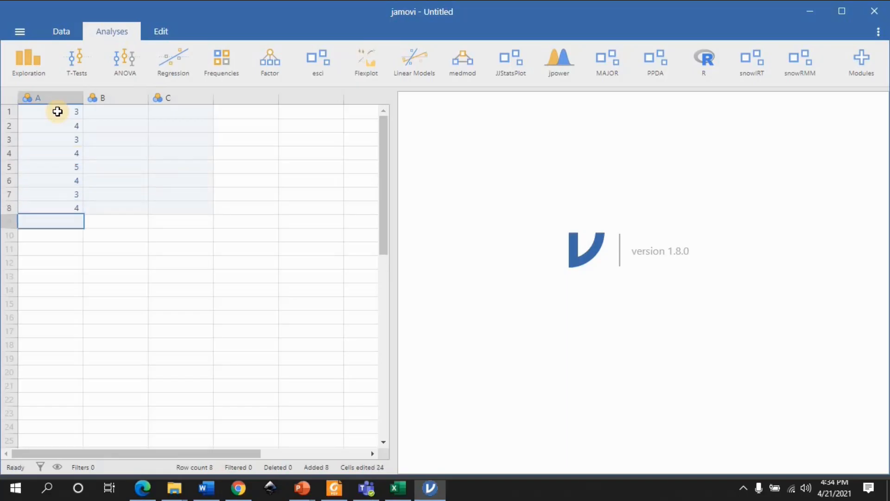
# Enter 4, 3, 4, 5, 4, 3, 4, 5, 3 in rows 1 to 9 of column B
pyautogui.press('Right')
pyautogui.press('Up')
pyautogui.press('Up')
pyautogui.press('Up')
pyautogui.press('Up')
pyautogui.press('Up')
pyautogui.press('Up')
pyautogui.press('Up')
pyautogui.press('Up')
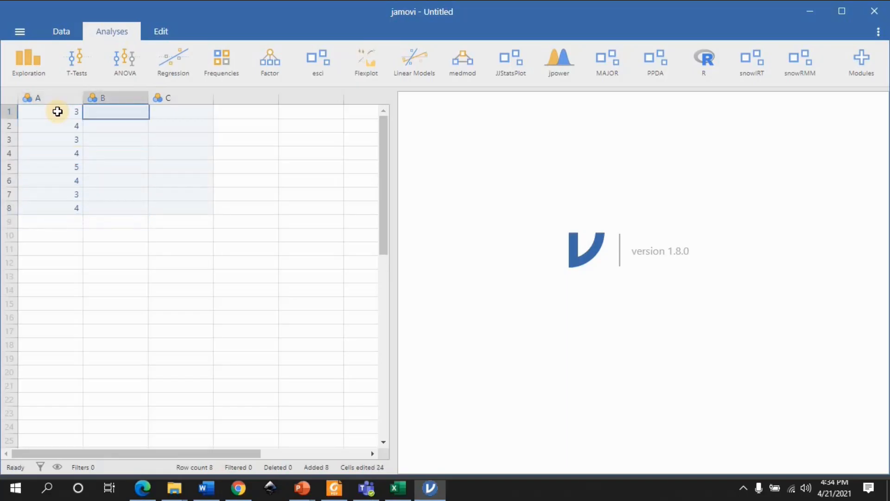
pyautogui.write('4 3 4 5 4 3 4 ')
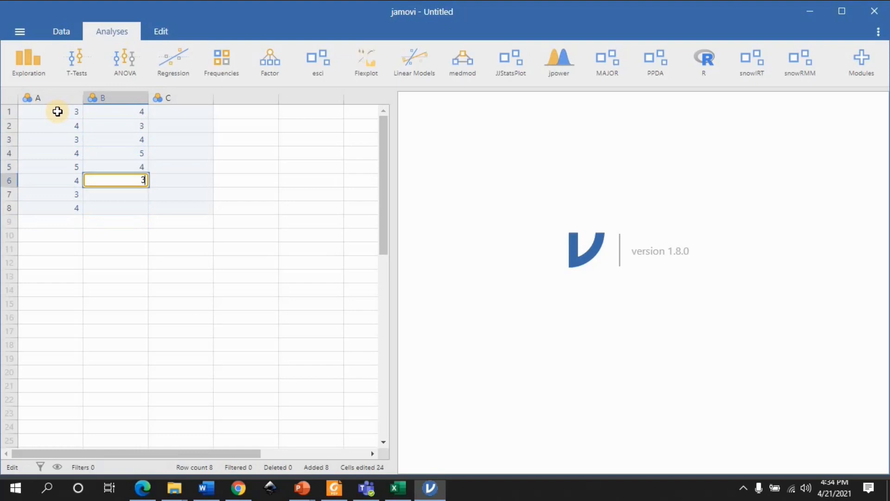
pyautogui.write('5 3')
# Fill the empty row 9 of column A with 3
pyautogui.press('Left')
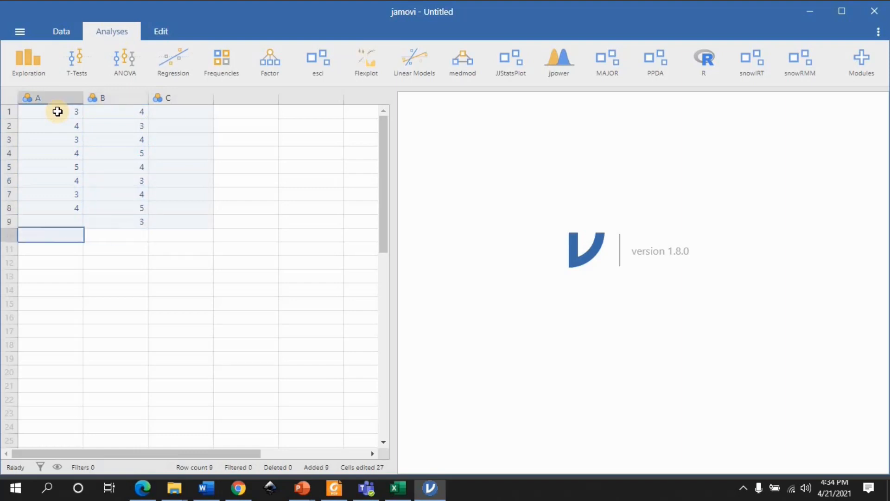
pyautogui.press('Up')
pyautogui.write('3')
pyautogui.press('Tab')
pyautogui.press('Tab')
# Enter 5, 4, 3, 4 in rows 1 to 4 of column C
pyautogui.press('Up')
pyautogui.press('Up')
pyautogui.press('Up')
pyautogui.press('Up')
pyautogui.press('Up')
pyautogui.press('Up')
pyautogui.press('Up')
pyautogui.press('Up')
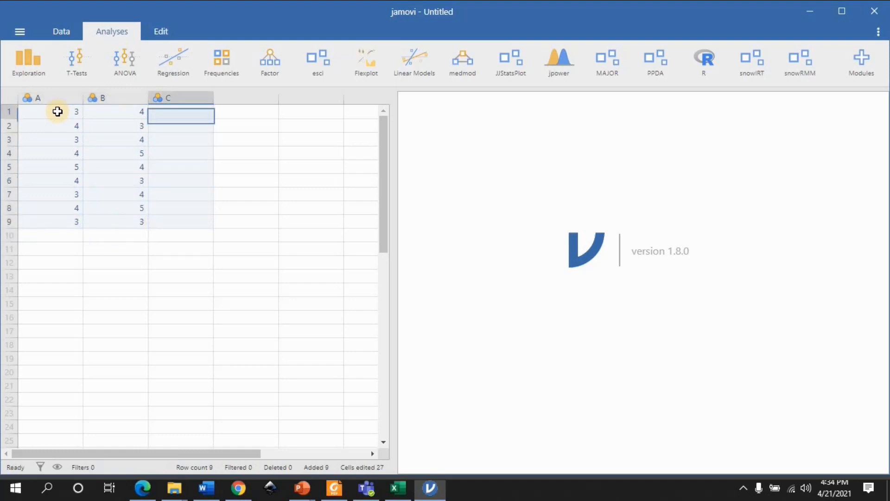
pyautogui.write('5')
pyautogui.press('Tab')
pyautogui.press('Return')
pyautogui.write('4')
pyautogui.press('Return')
pyautogui.write('3')
pyautogui.press('Return')
pyautogui.write('4')
pyautogui.press('Return')
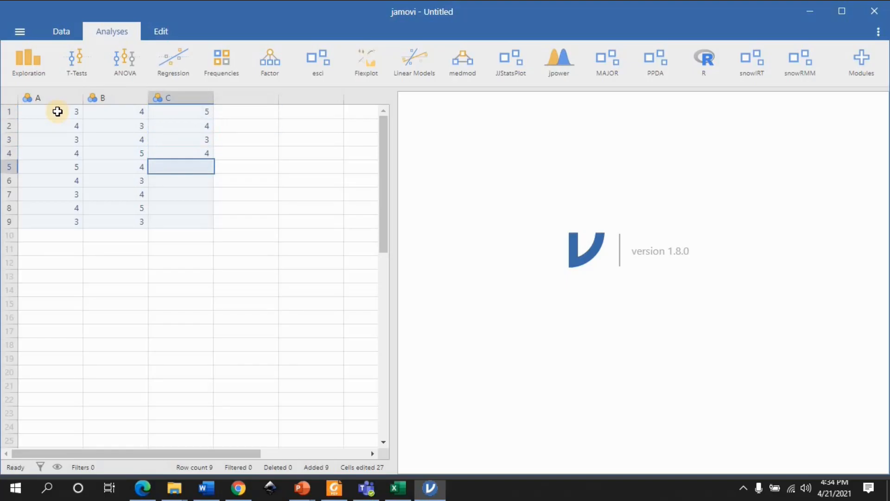
# Complete column C with 5, 3, 4, 5, 3 in rows 5 to 9
pyautogui.write('5')
pyautogui.press('Return')
pyautogui.write('3')
pyautogui.press('Return')
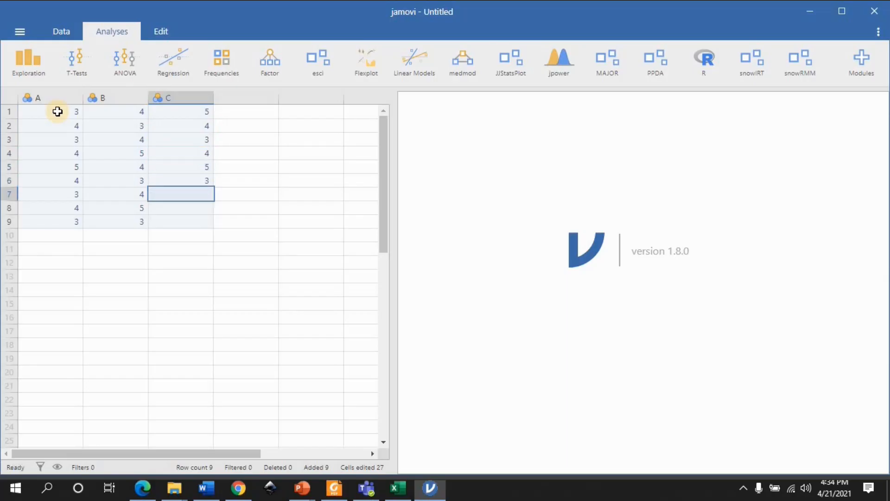
pyautogui.write('4')
pyautogui.press('Return')
pyautogui.write('5')
pyautogui.press('Return')
pyautogui.write('3')
pyautogui.press('Return')
pyautogui.press('Right')
pyautogui.press('Up')
pyautogui.press('Up')
pyautogui.press('Up')
pyautogui.press('Up')
pyautogui.press('Up')
pyautogui.press('Up')
pyautogui.press('Up')
pyautogui.press('Up')
pyautogui.press('Up')
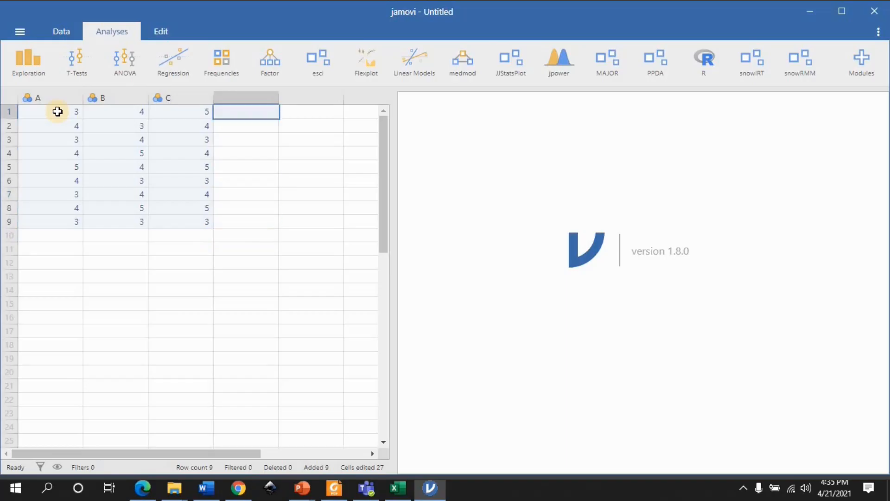
# Set the measure type of variable A to Continuous, keep its data type as Integer, and close the variable setup
pyautogui.press('Left')
pyautogui.press('Left')
pyautogui.press('Left')
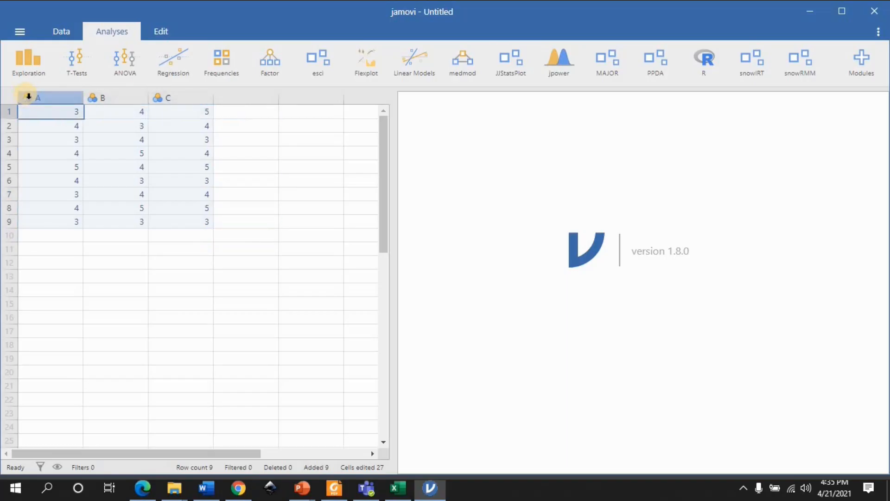
pyautogui.rightClick(27, 97)
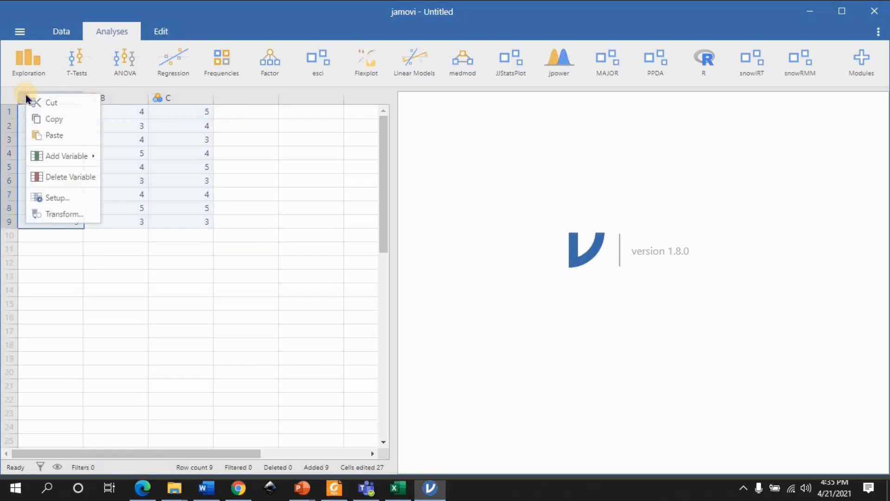
pyautogui.click(70, 198)
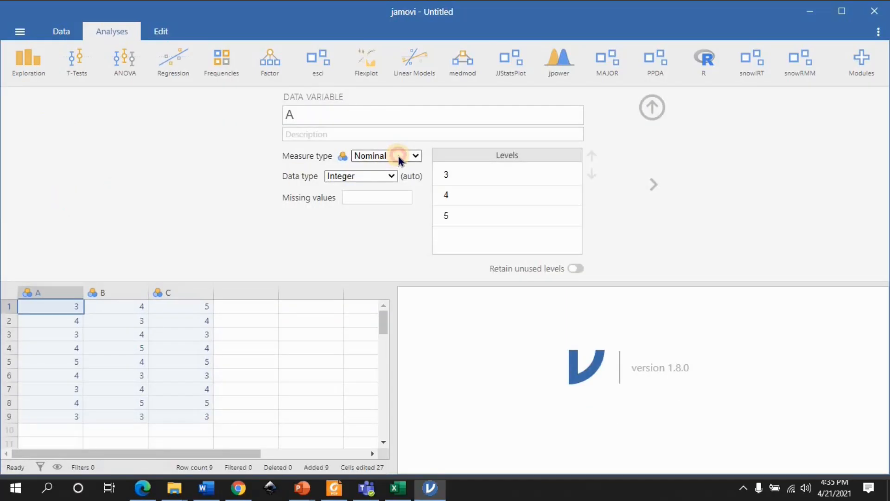
pyautogui.click(399, 157)
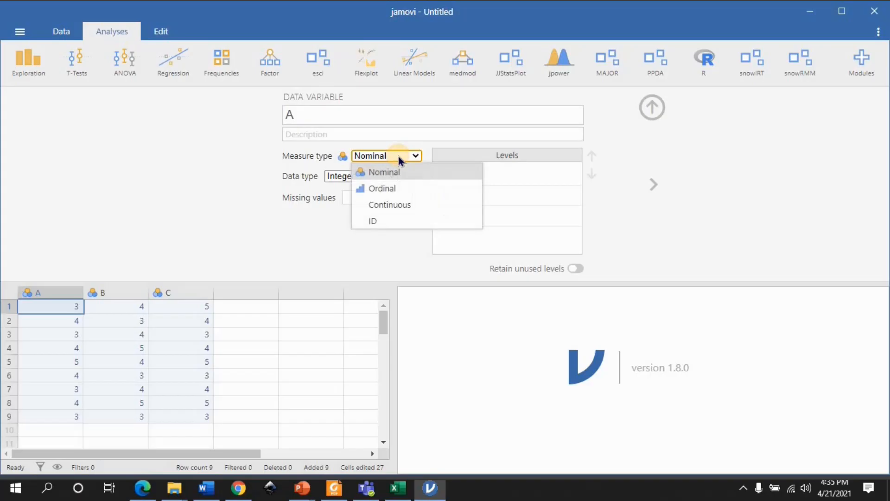
pyautogui.click(398, 208)
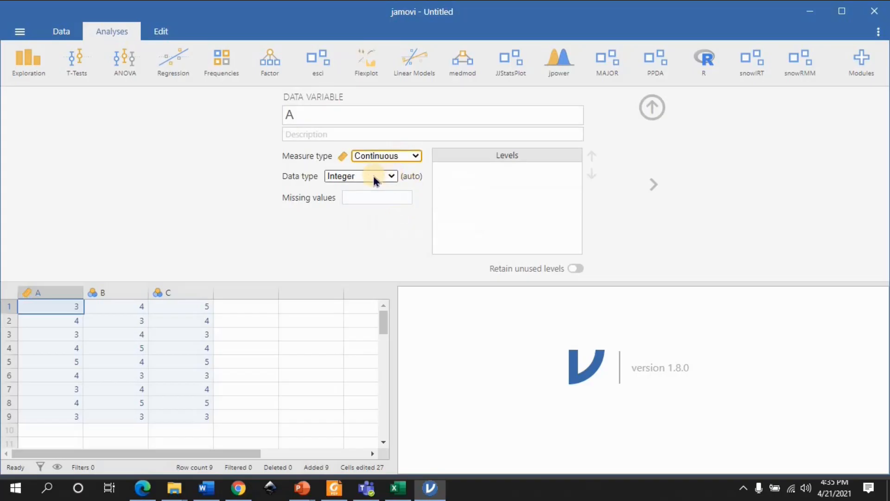
pyautogui.click(387, 200)
pyautogui.click(386, 176)
pyautogui.click(391, 175)
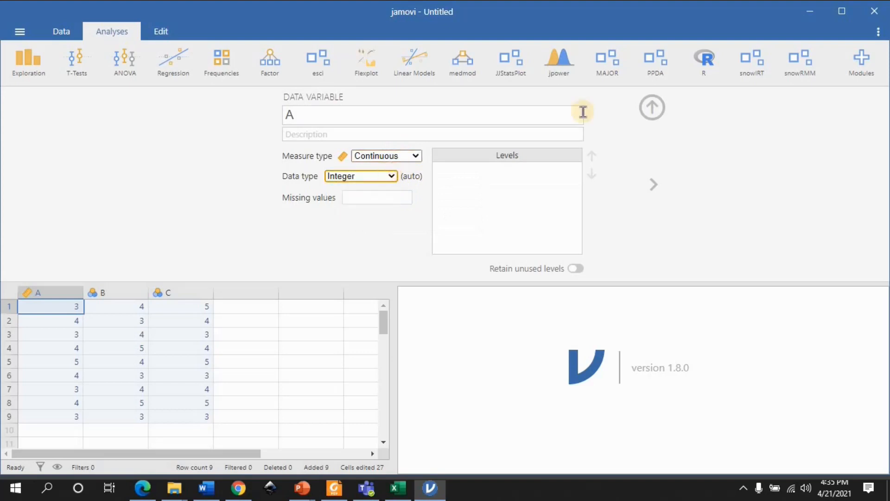
pyautogui.click(651, 105)
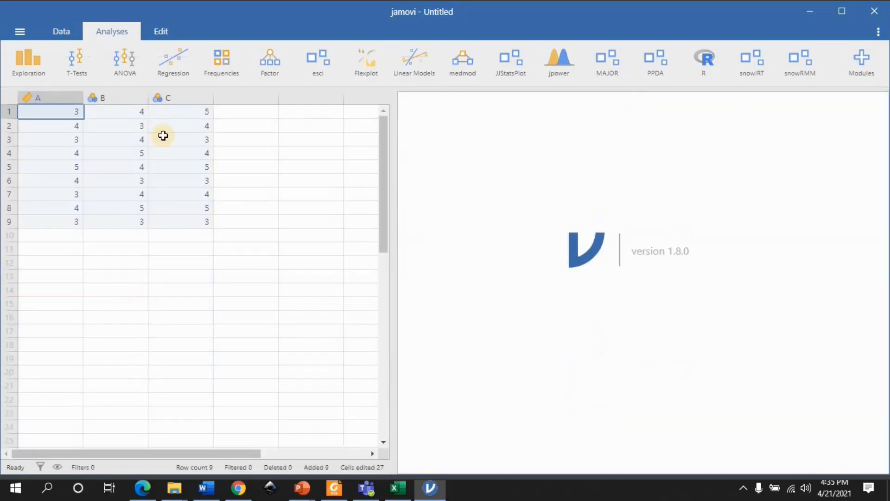
# Set the measure type of variable B to Continuous and close its setup
pyautogui.doubleClick(100, 97)
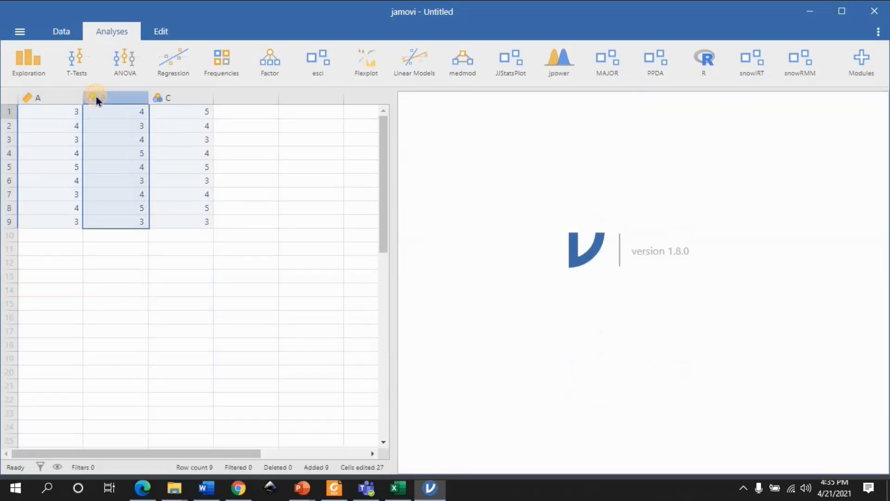
pyautogui.click(394, 158)
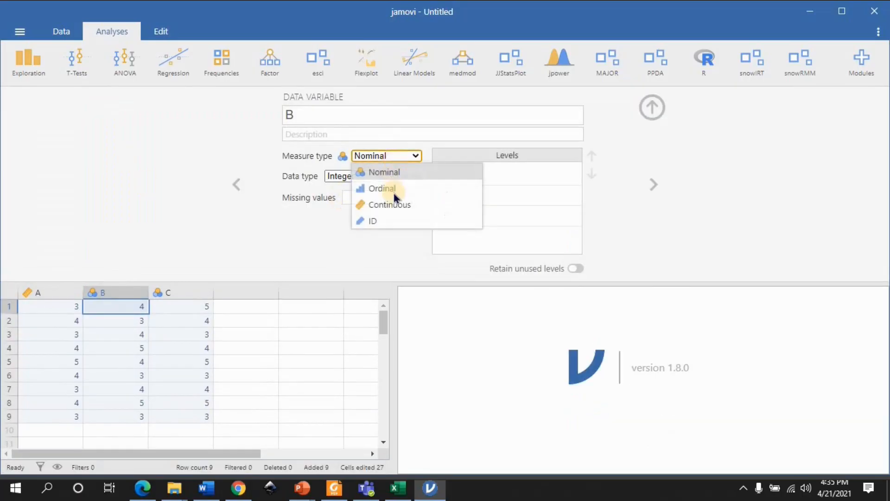
pyautogui.click(394, 202)
pyautogui.click(652, 106)
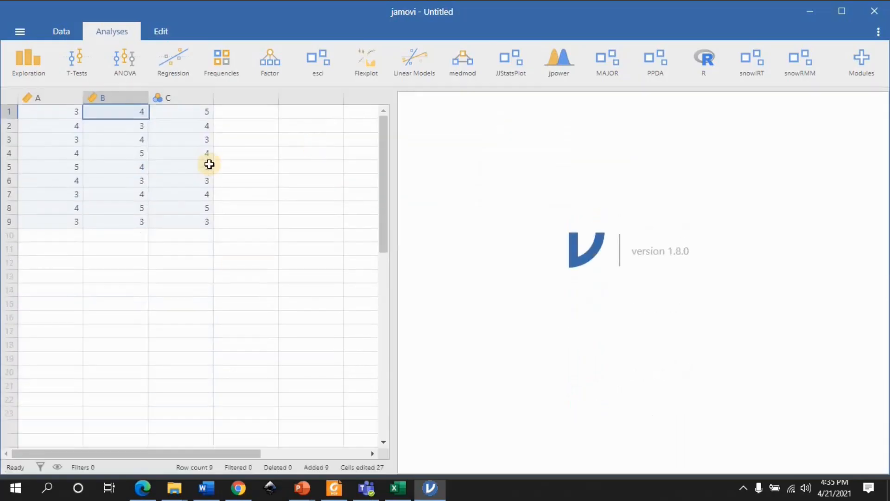
# Set the measure type of variable C to Continuous and close its setup
pyautogui.click(167, 99)
pyautogui.rightClick(164, 99)
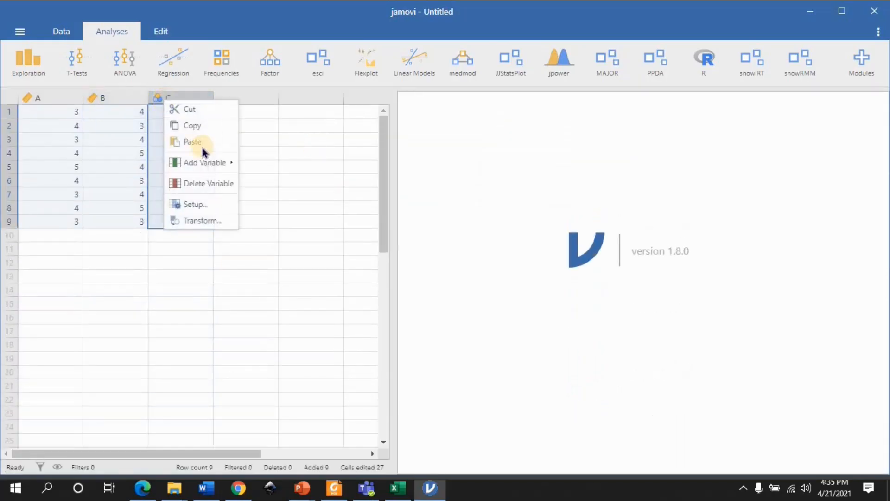
pyautogui.click(230, 209)
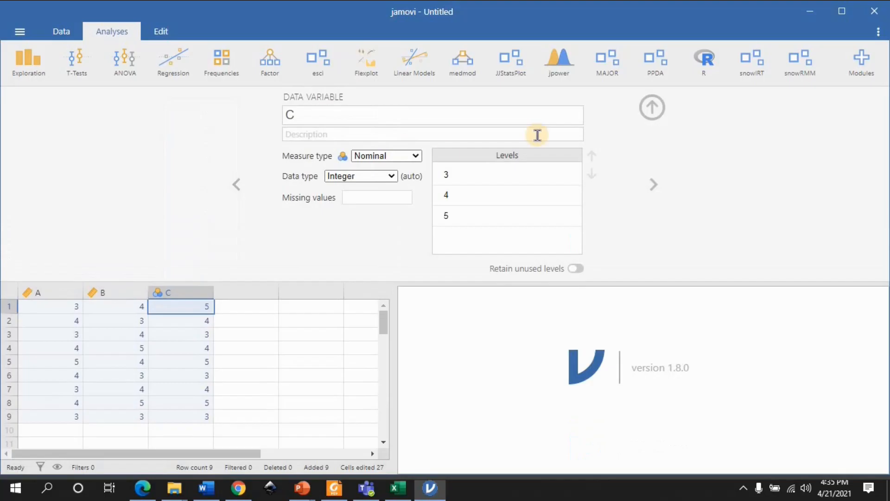
pyautogui.click(405, 155)
pyautogui.click(378, 204)
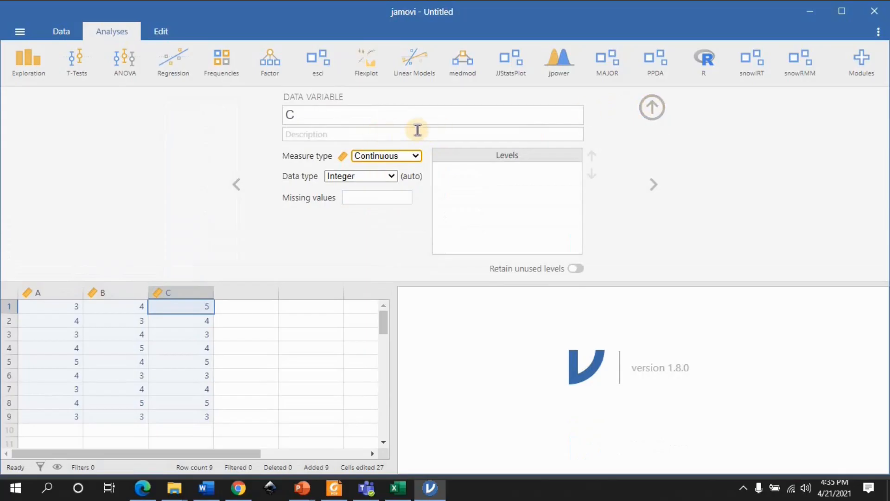
pyautogui.click(652, 107)
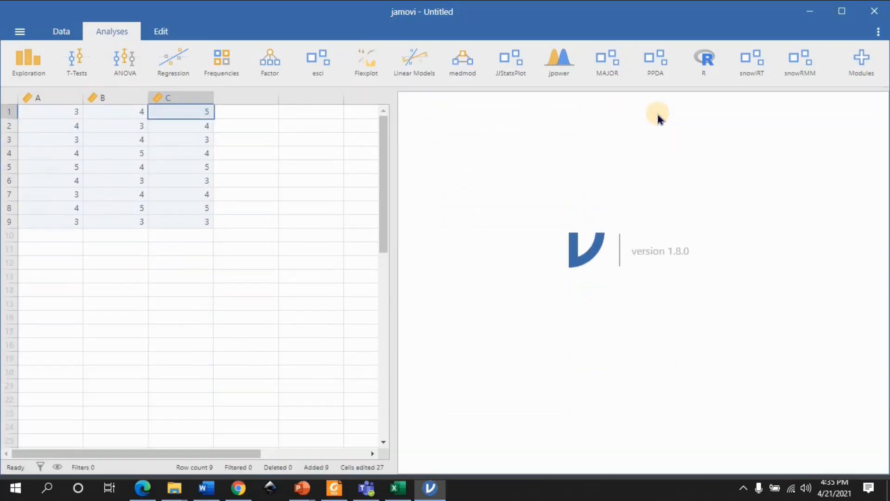
# Add a new computed variable in the first empty column after C
pyautogui.click(231, 113)
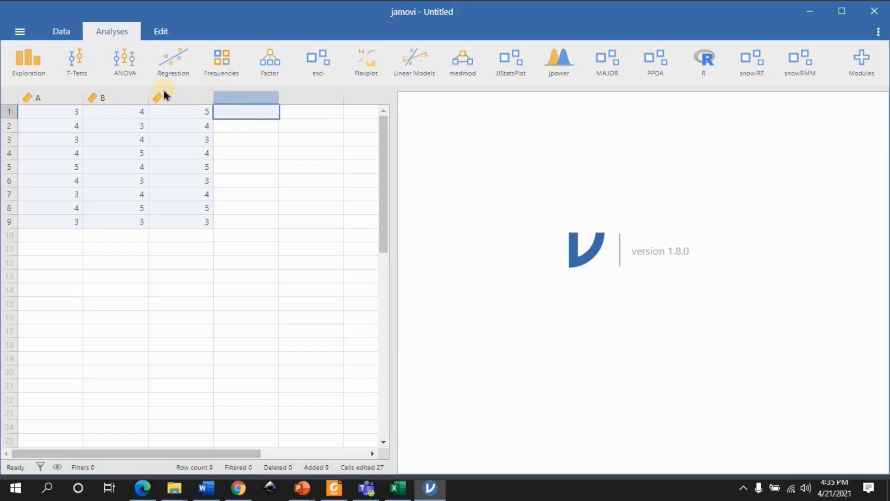
pyautogui.click(236, 96)
pyautogui.doubleClick(235, 97)
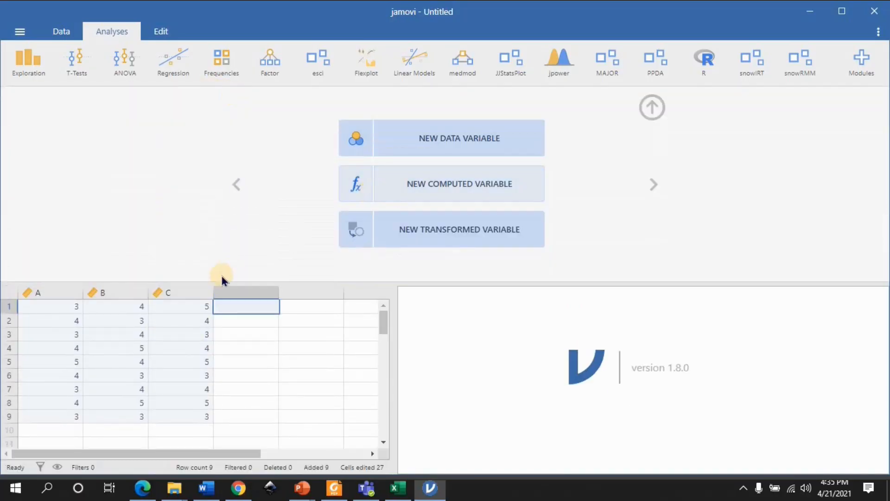
pyautogui.click(440, 186)
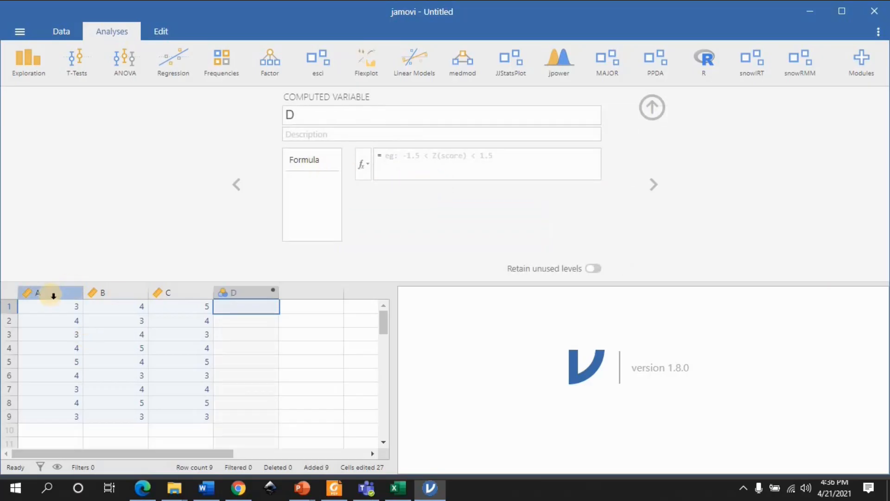
# Set the formula of computed variable D to SUM(A, B, C) and close the variable setup
pyautogui.click(362, 167)
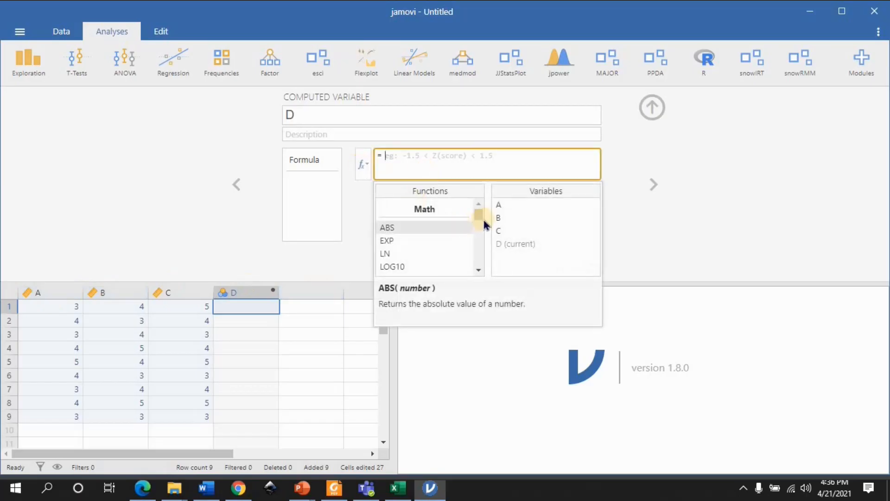
pyautogui.moveTo(480, 215); pyautogui.dragTo(480, 229)
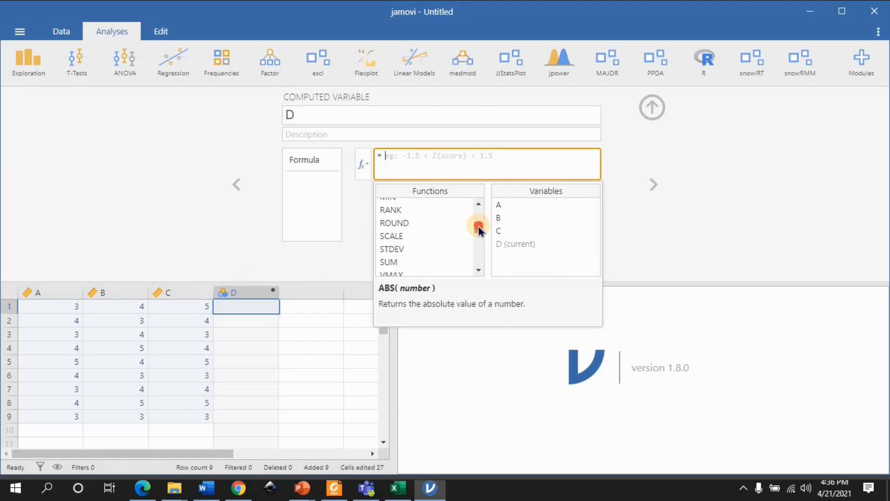
pyautogui.doubleClick(391, 262)
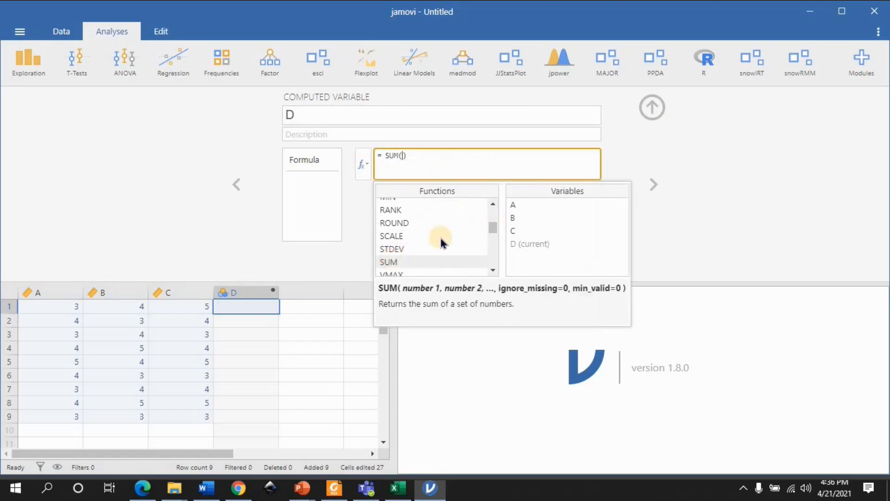
pyautogui.doubleClick(536, 201)
pyautogui.write(', B, C')
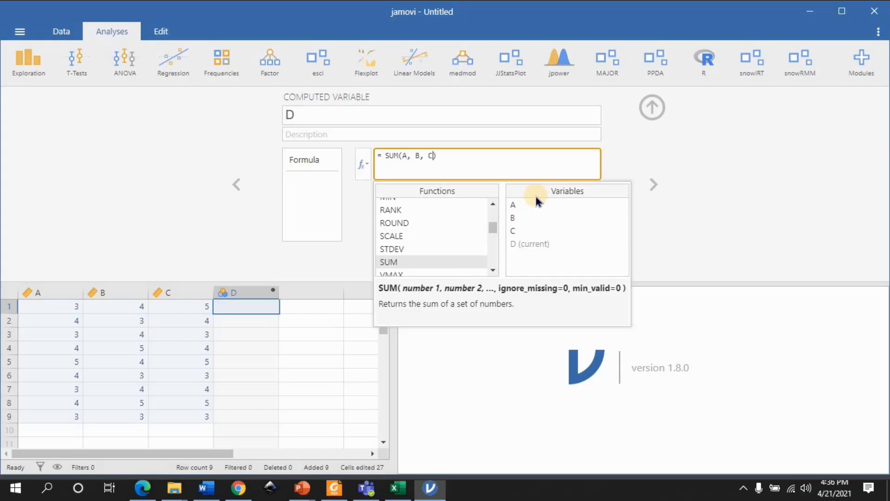
pyautogui.click(655, 182)
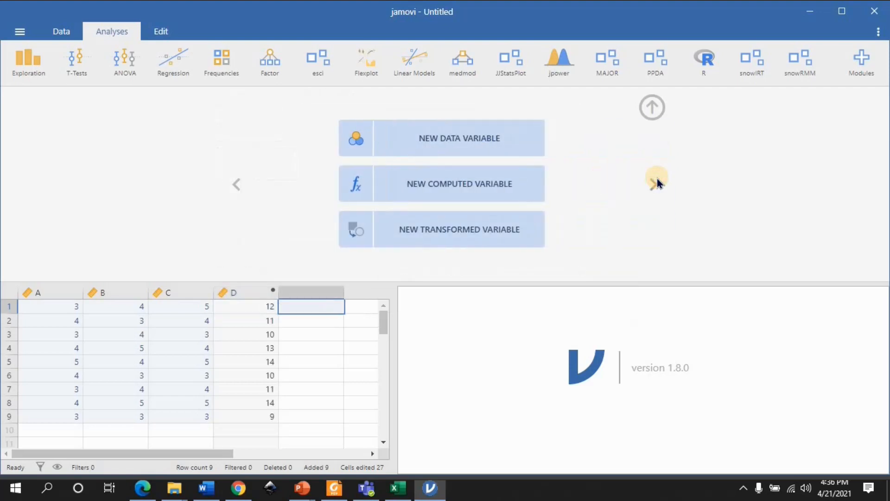
pyautogui.click(229, 292)
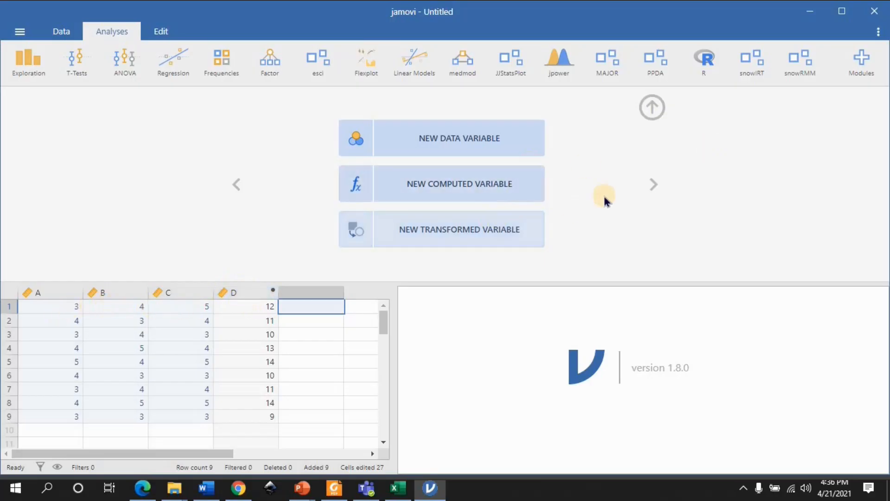
pyautogui.click(643, 109)
# Rename computed variable D as JUMLAH and close its setup
pyautogui.click(241, 98)
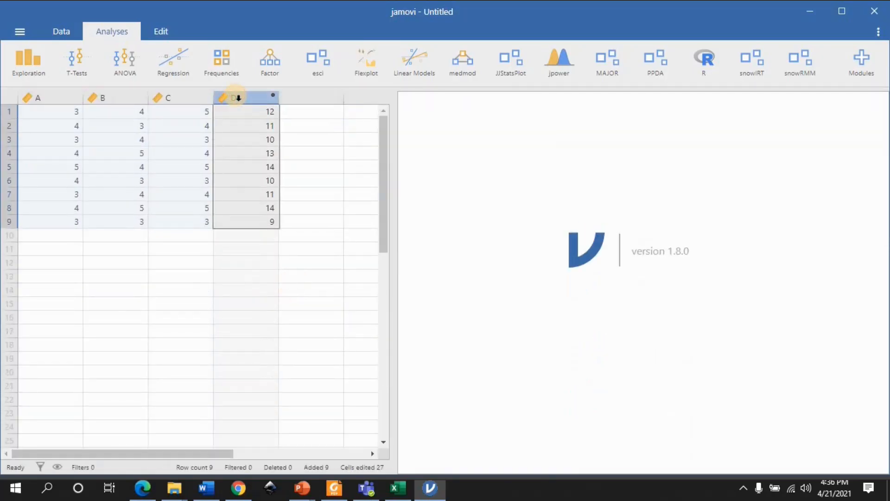
pyautogui.rightClick(236, 97)
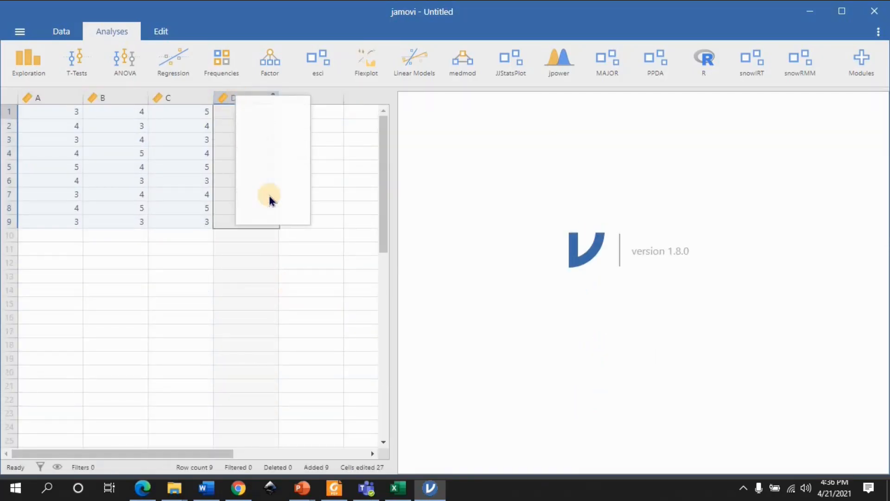
pyautogui.click(268, 199)
pyautogui.click(300, 110)
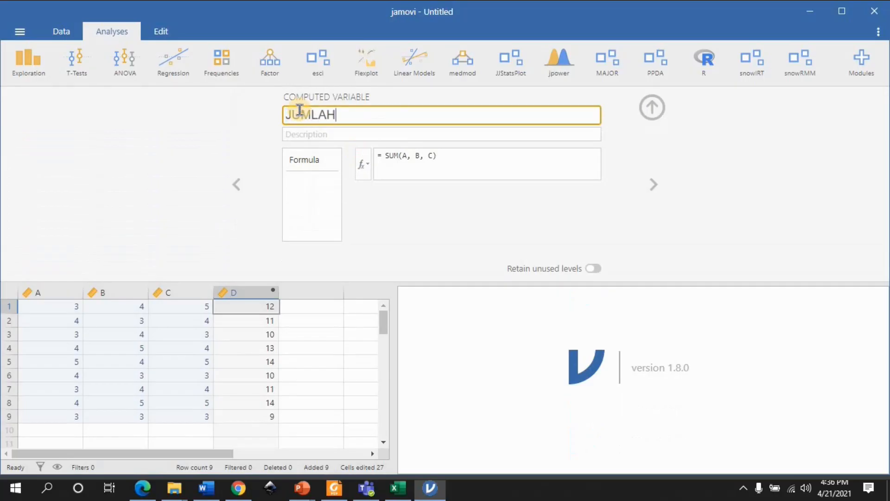
pyautogui.click(646, 190)
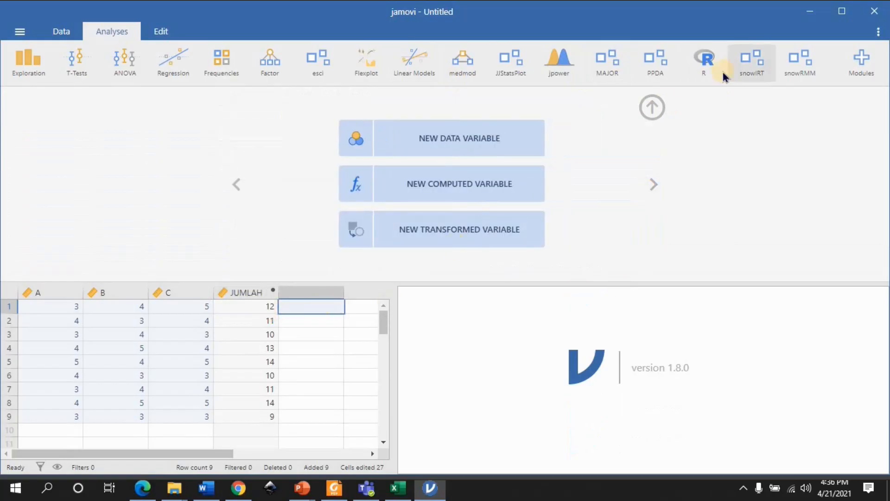
pyautogui.click(651, 106)
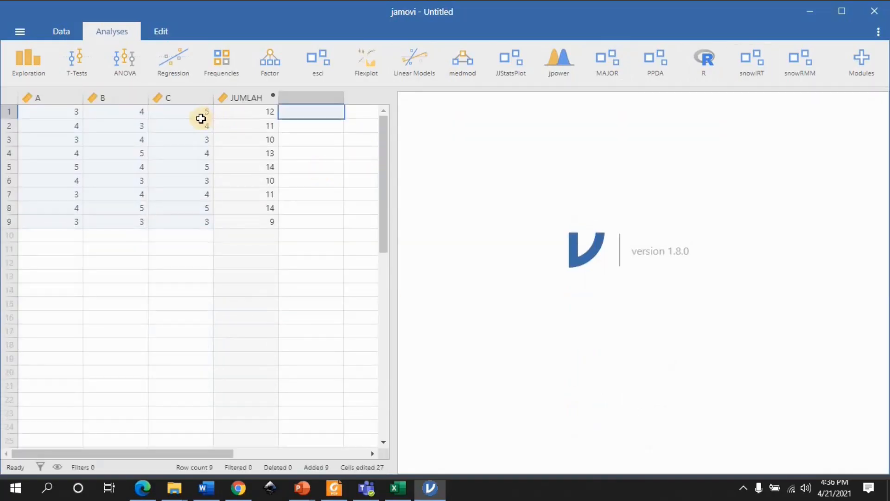
pyautogui.click(201, 122)
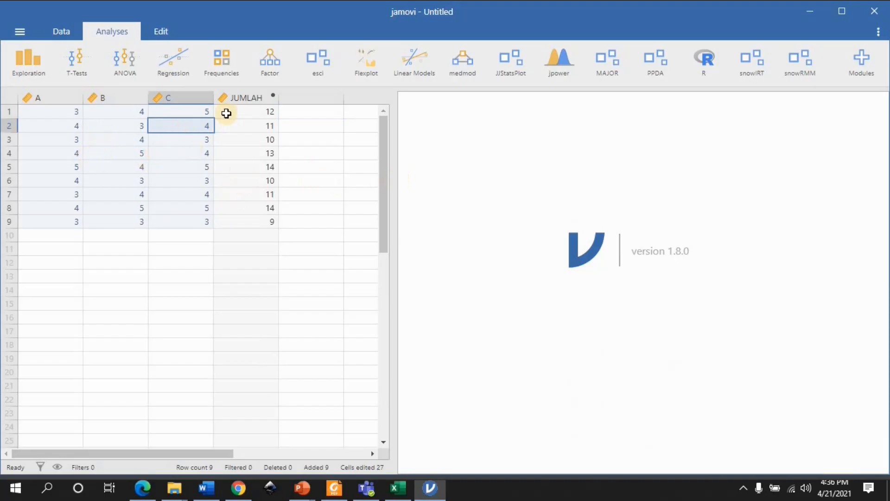
# Create a scatterplot with A on the X-axis and B on the Y-axis, add a linear regression line with standard error, and close the options
pyautogui.click(34, 57)
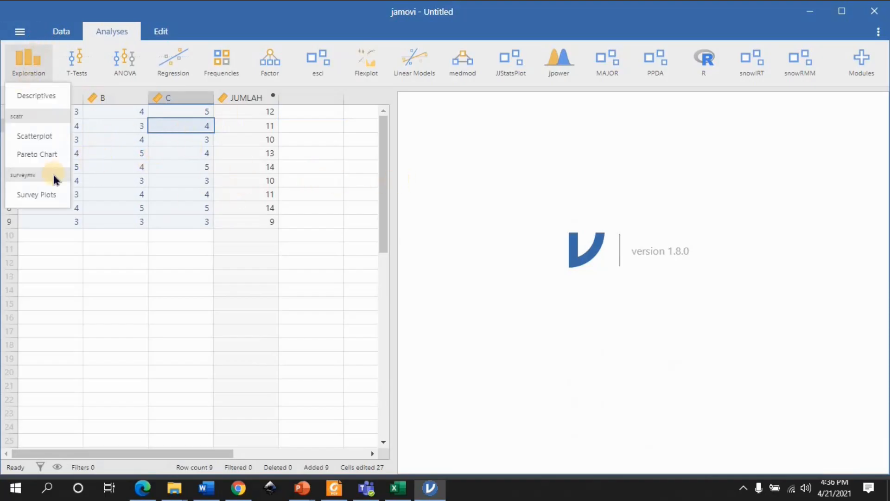
pyautogui.click(41, 136)
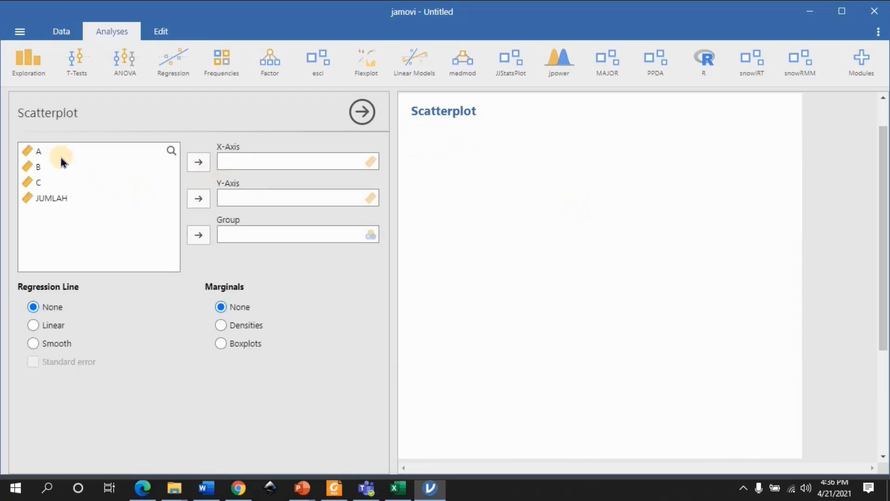
pyautogui.click(116, 160)
pyautogui.click(199, 162)
pyautogui.click(109, 167)
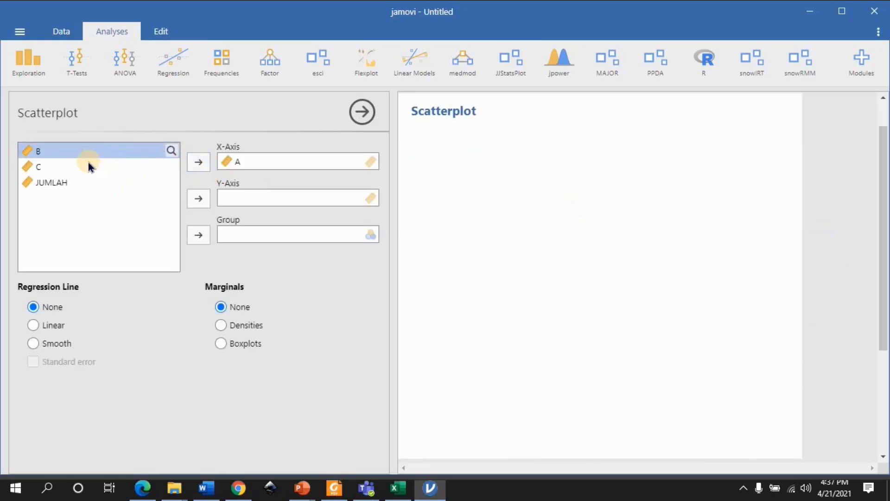
pyautogui.click(202, 198)
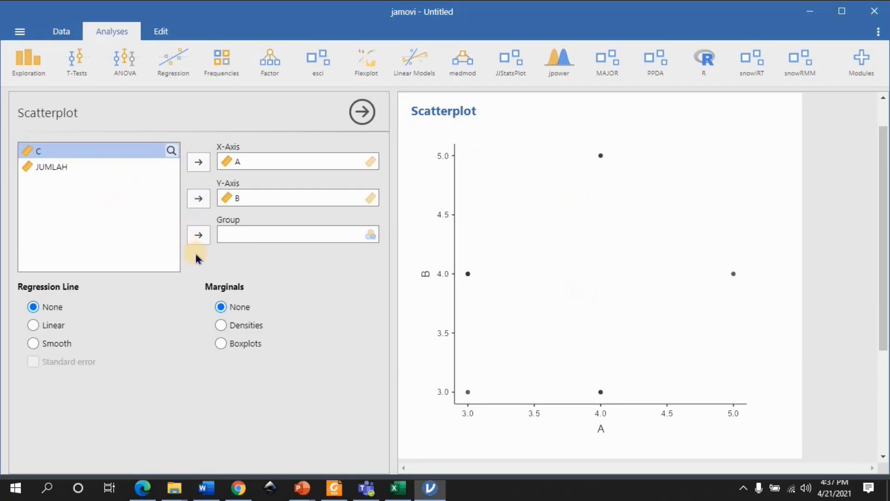
pyautogui.click(38, 328)
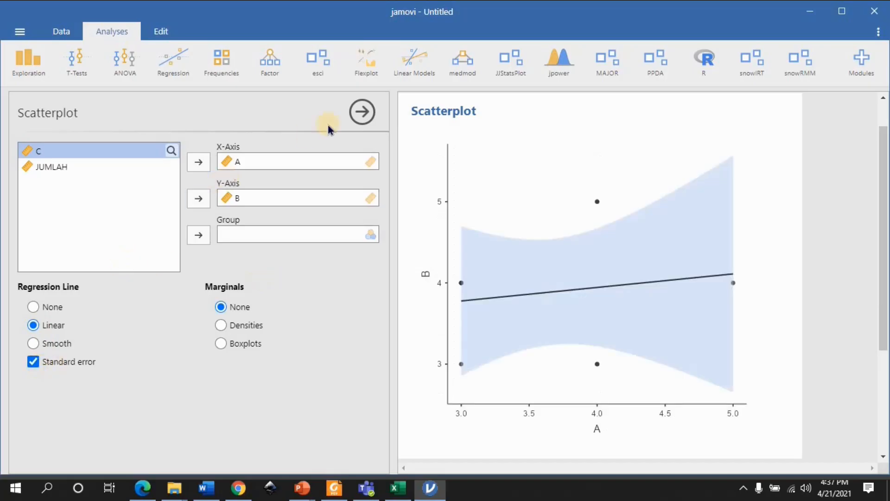
pyautogui.click(362, 112)
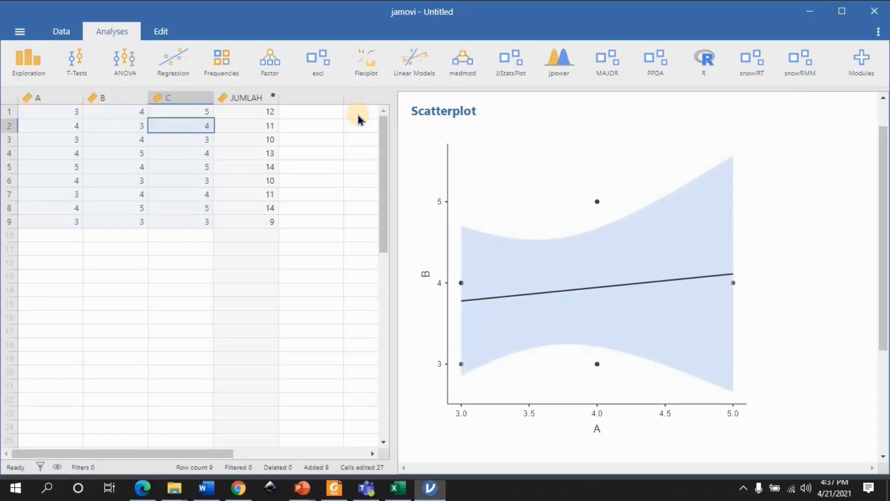
pyautogui.click(75, 65)
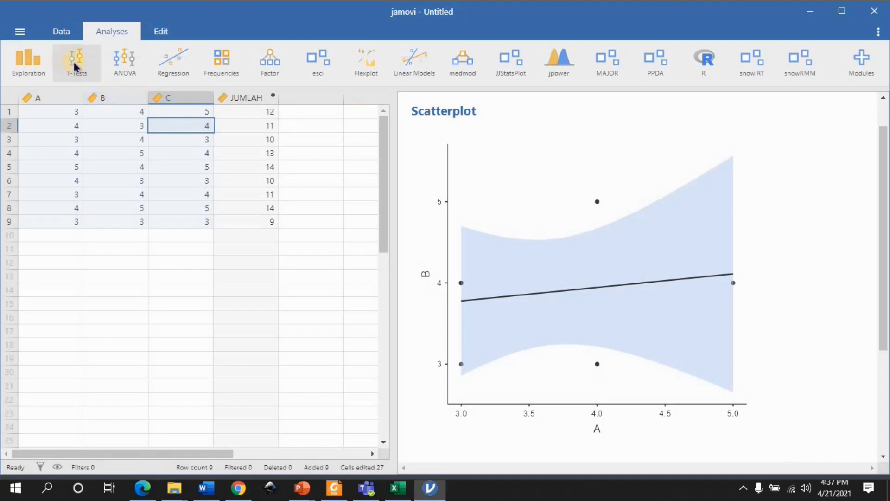
pyautogui.click(29, 65)
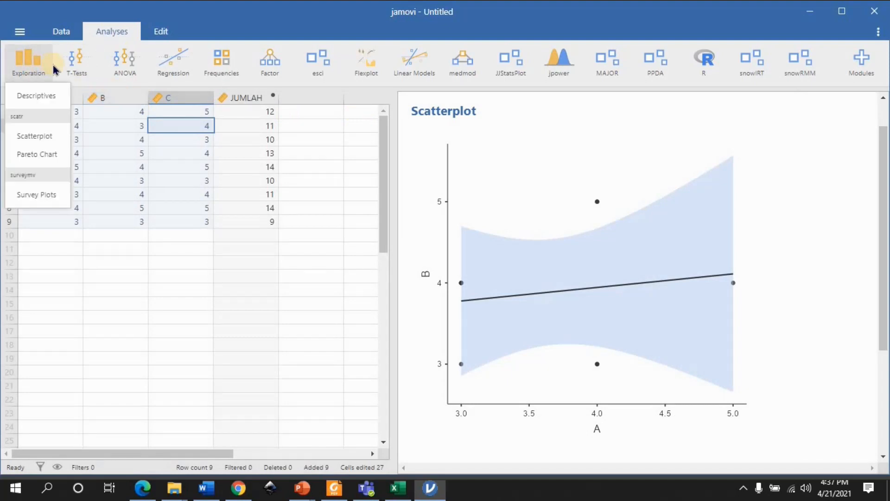
pyautogui.click(71, 71)
pyautogui.click(125, 66)
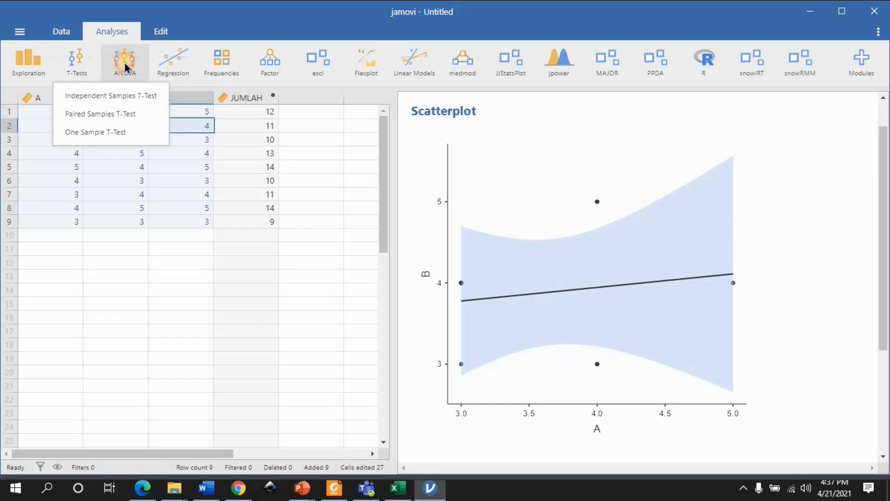
pyautogui.click(171, 67)
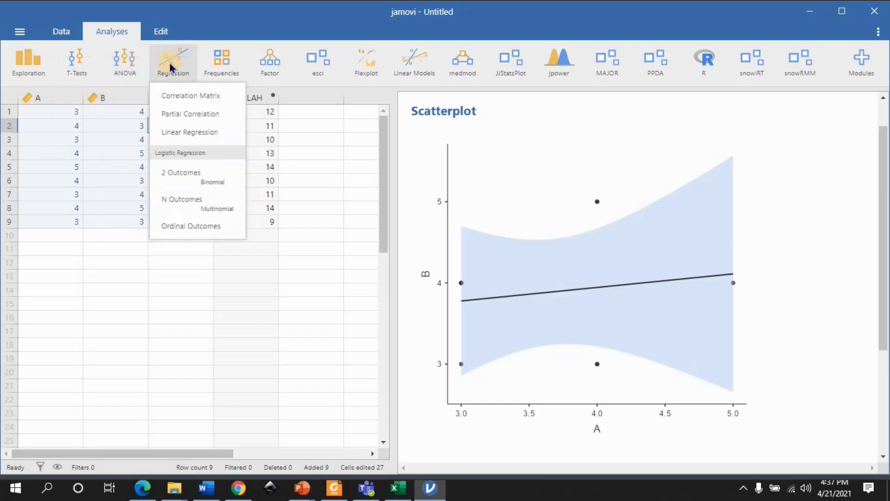
pyautogui.click(216, 62)
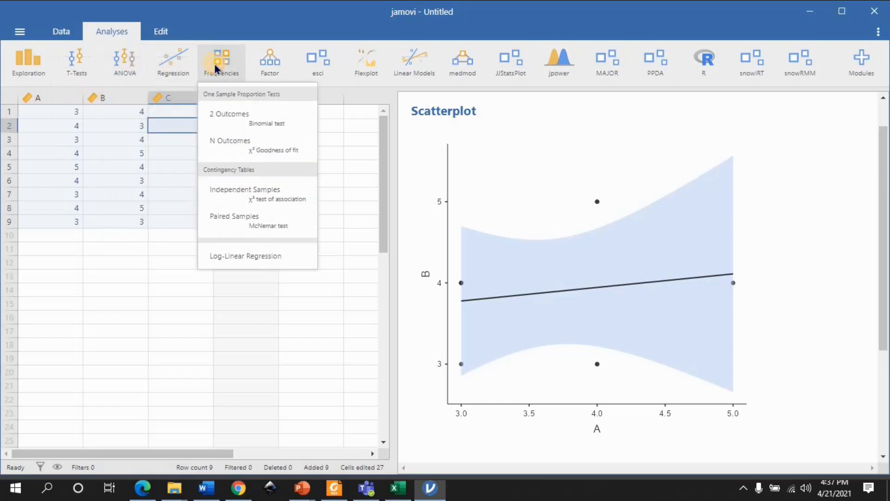
# Run a reliability analysis on items A, B and C with Cronbach's α and McDonald's ω as scale statistics
pyautogui.click(270, 65)
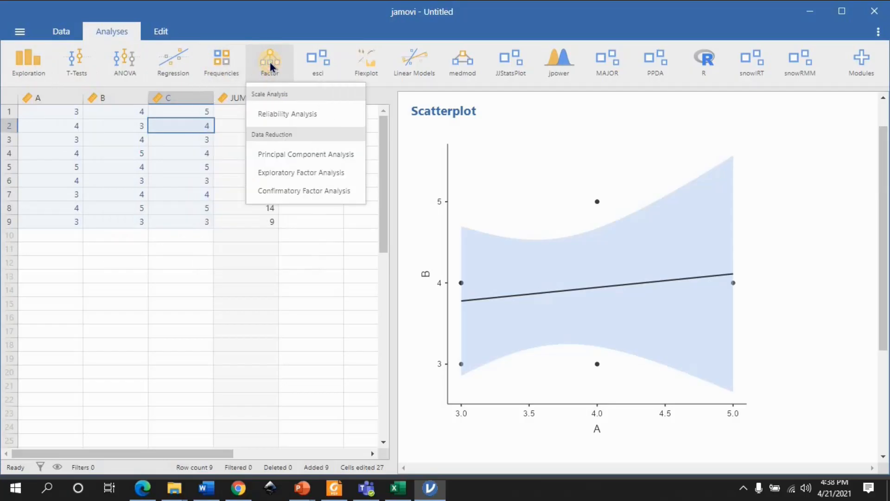
pyautogui.click(290, 119)
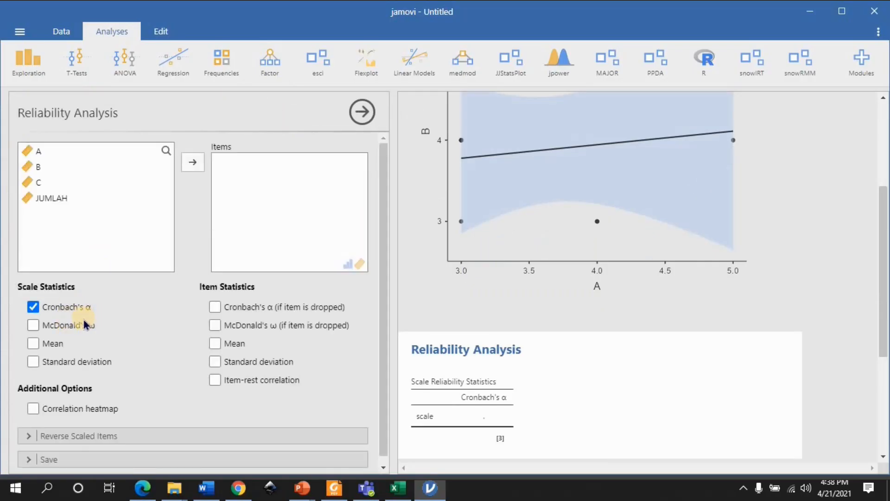
pyautogui.click(37, 156)
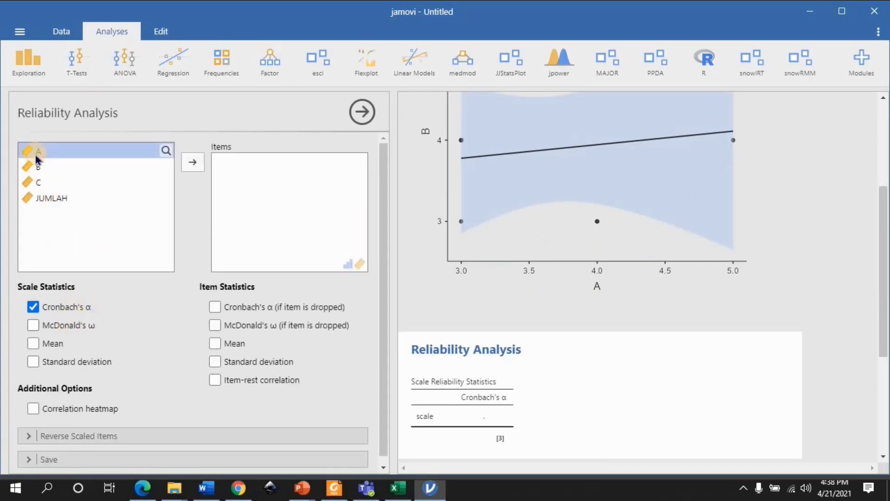
pyautogui.click(198, 160)
pyautogui.click(115, 152)
pyautogui.click(198, 162)
pyautogui.click(196, 162)
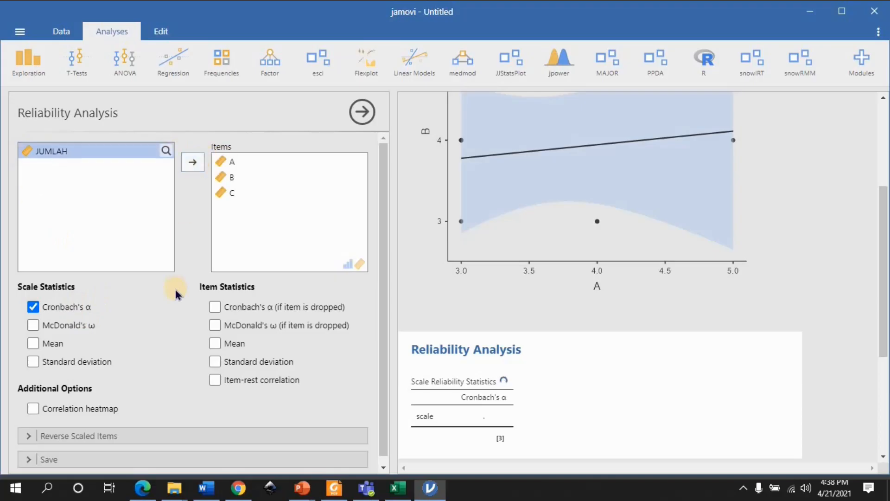
pyautogui.scroll(-1, 113, 391)
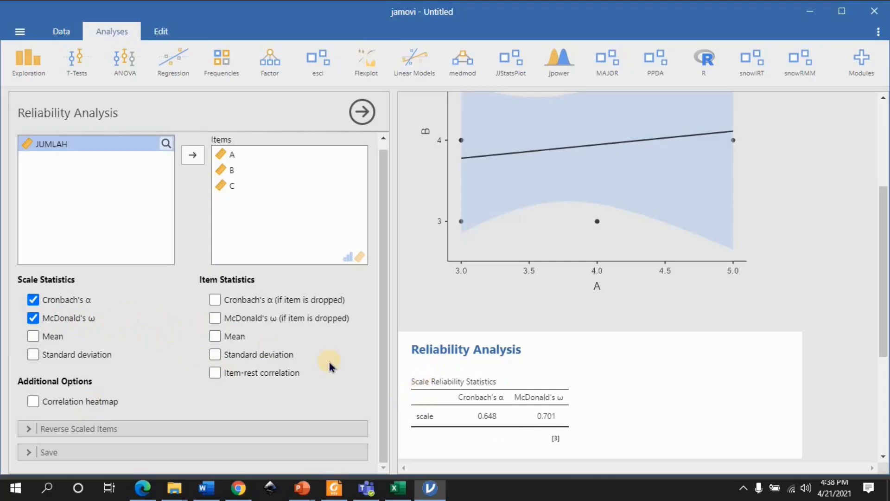
pyautogui.scroll(1, 332, 366)
# Open the jamovi library to view the available add-on modules
pyautogui.click(274, 63)
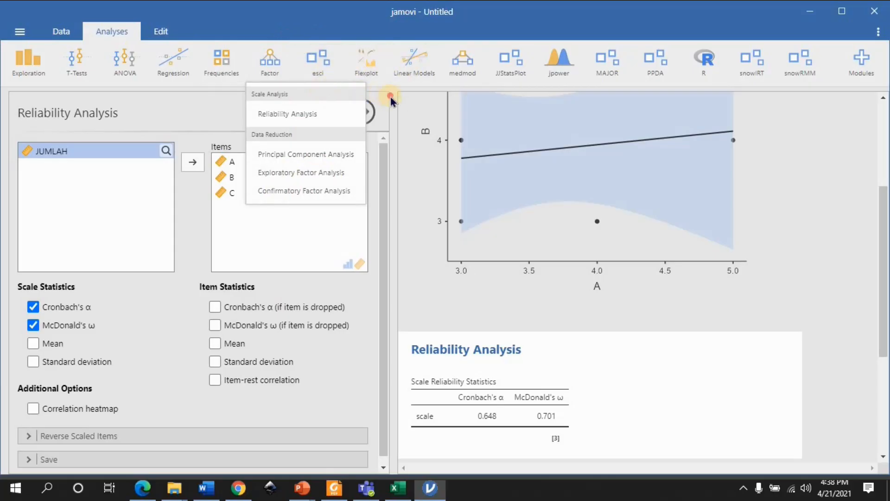
pyautogui.click(326, 52)
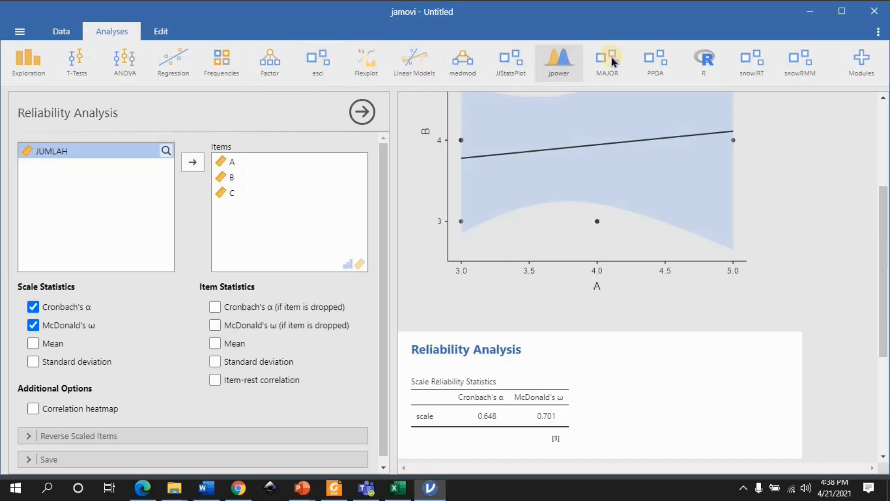
pyautogui.click(853, 63)
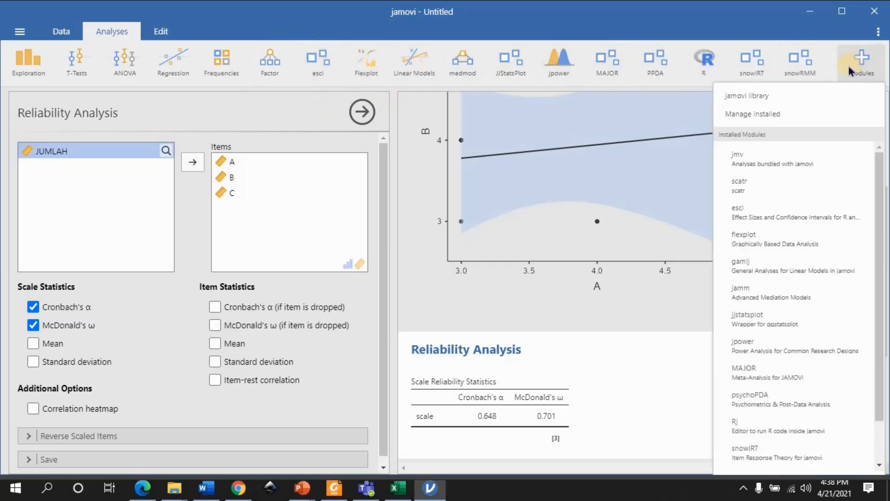
pyautogui.click(773, 97)
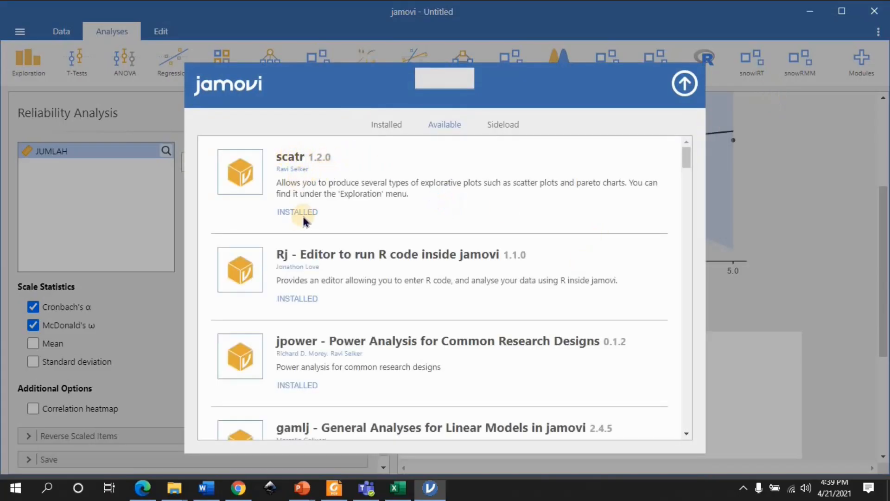
# Browse the modules available in the jamovi library, checking their descriptions and which ones can be installed
pyautogui.scroll(-6, 301, 211)
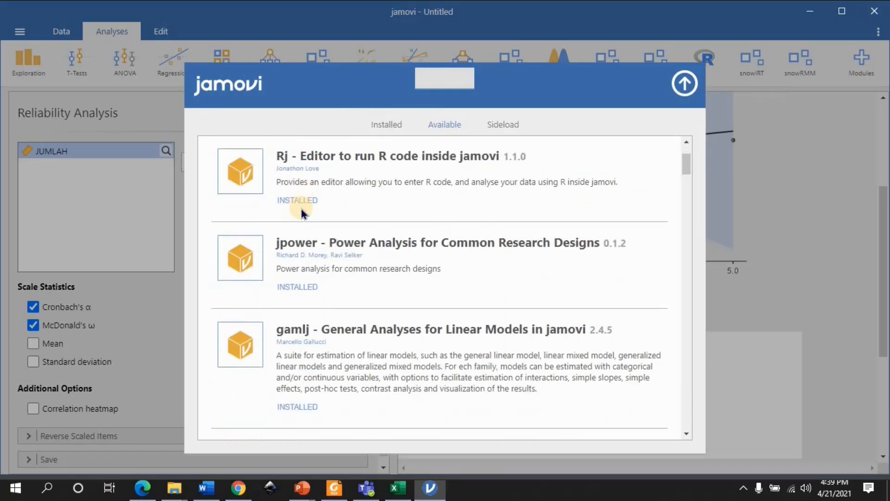
pyautogui.scroll(-4, 537, 234)
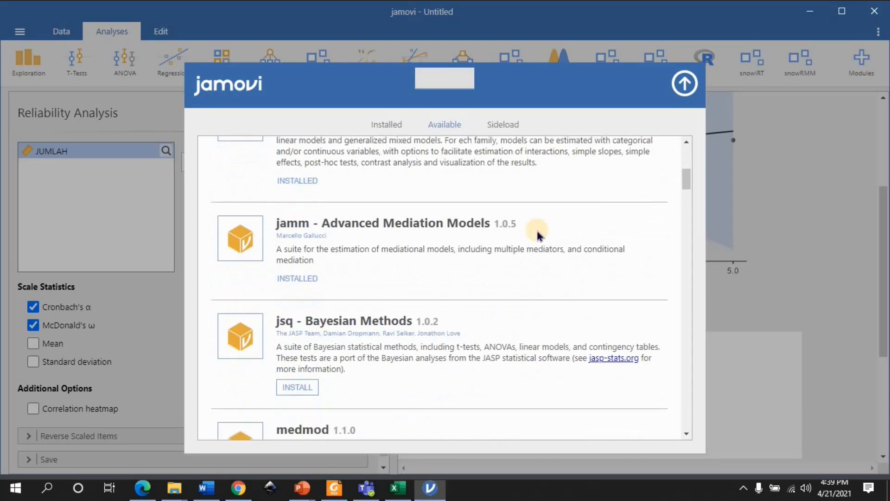
pyautogui.scroll(-2, 537, 234)
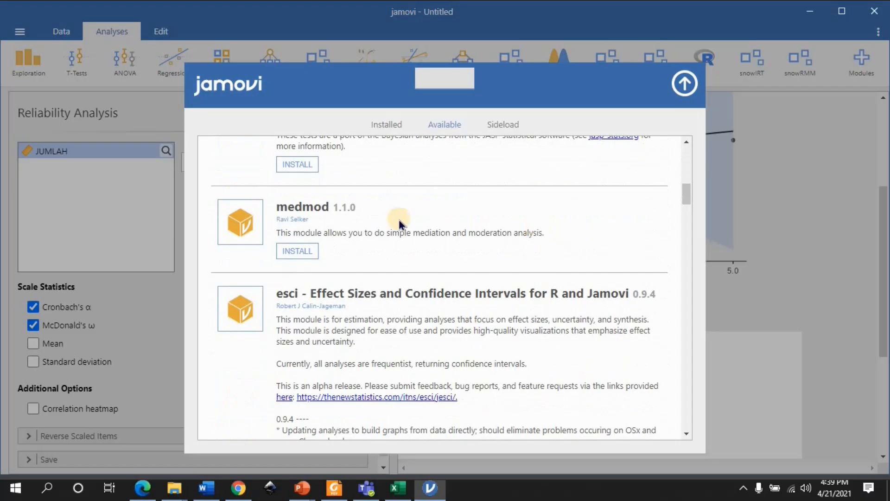
pyautogui.scroll(2, 339, 211)
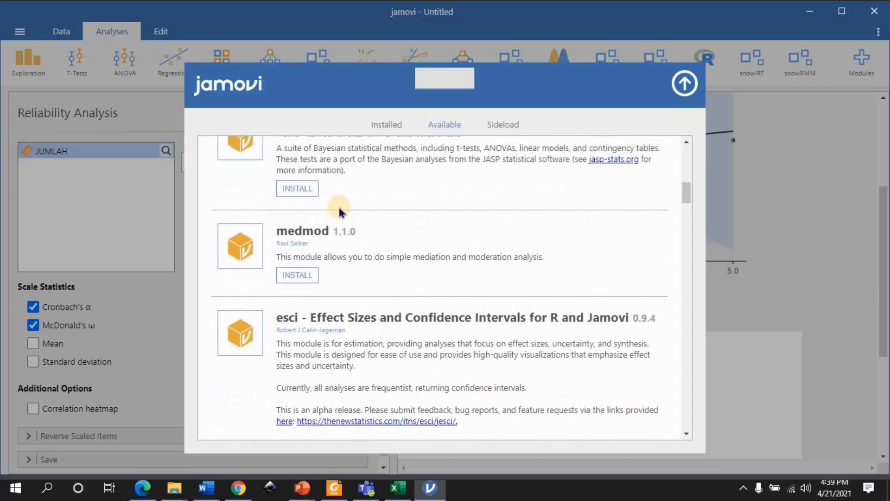
pyautogui.scroll(1, 339, 211)
pyautogui.scroll(-10, 339, 211)
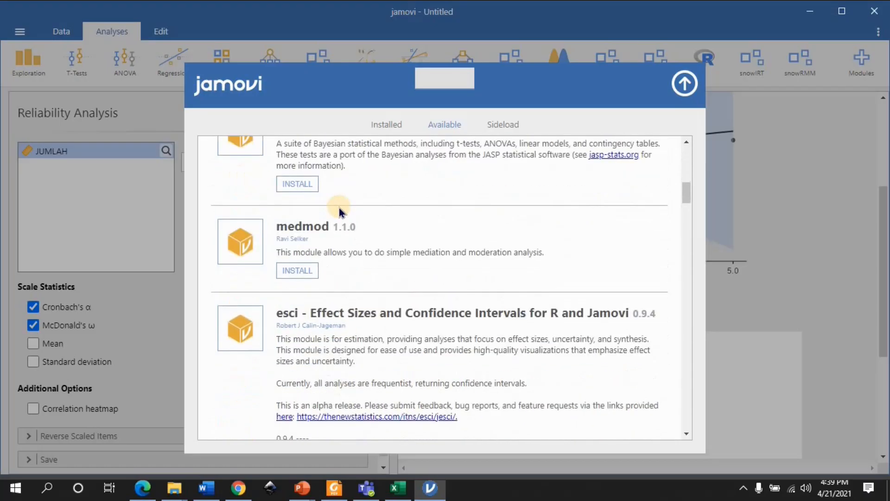
pyautogui.scroll(-8, 339, 211)
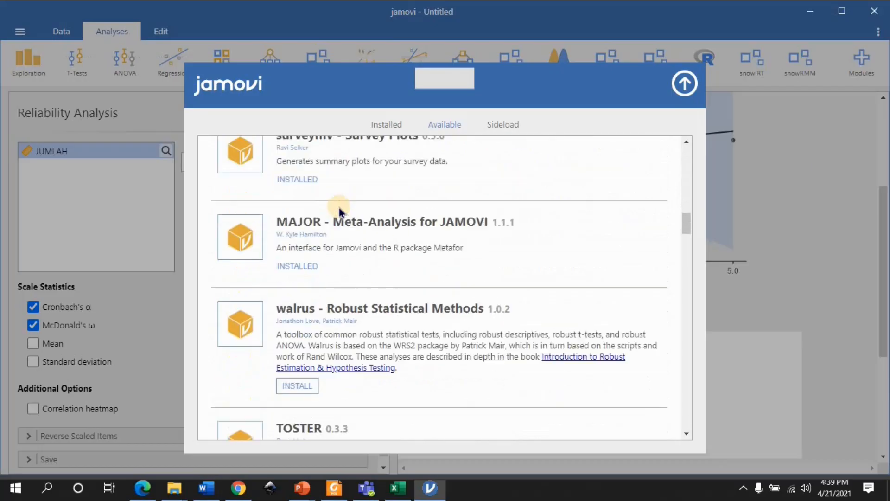
pyautogui.scroll(-5, 339, 211)
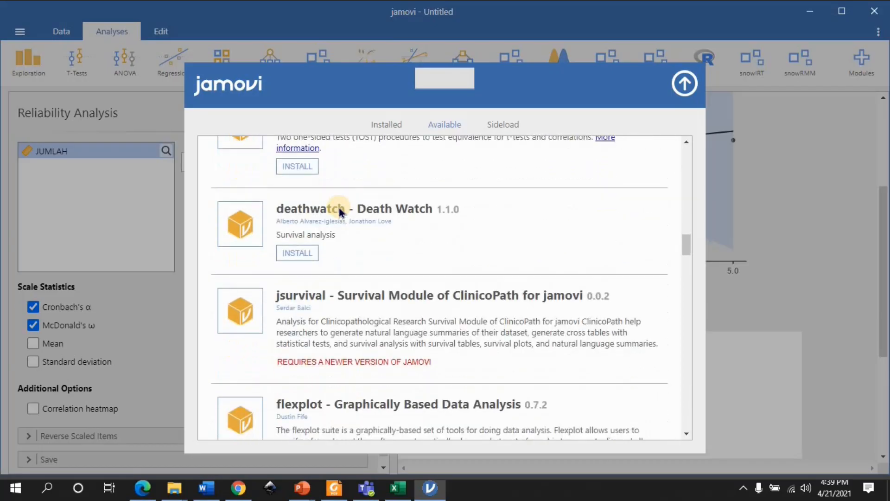
# Install the jsq - Bayesian Methods module from the library
pyautogui.scroll(3, 339, 211)
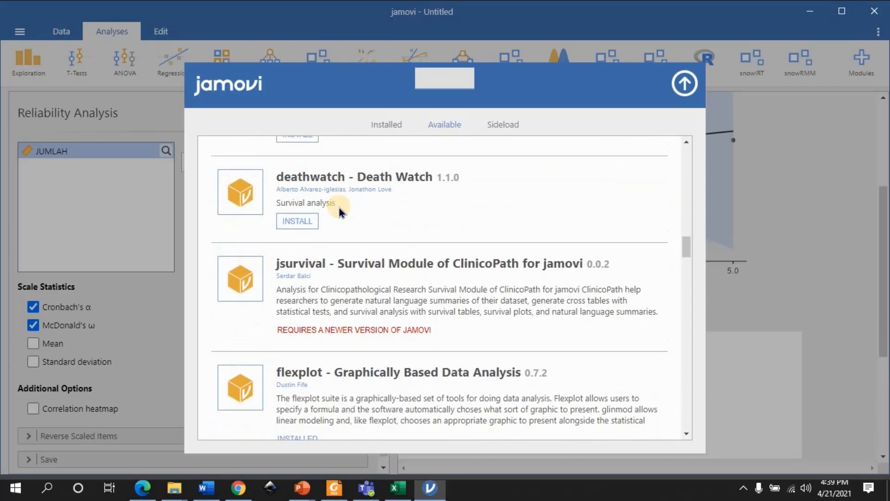
pyautogui.scroll(8, 340, 211)
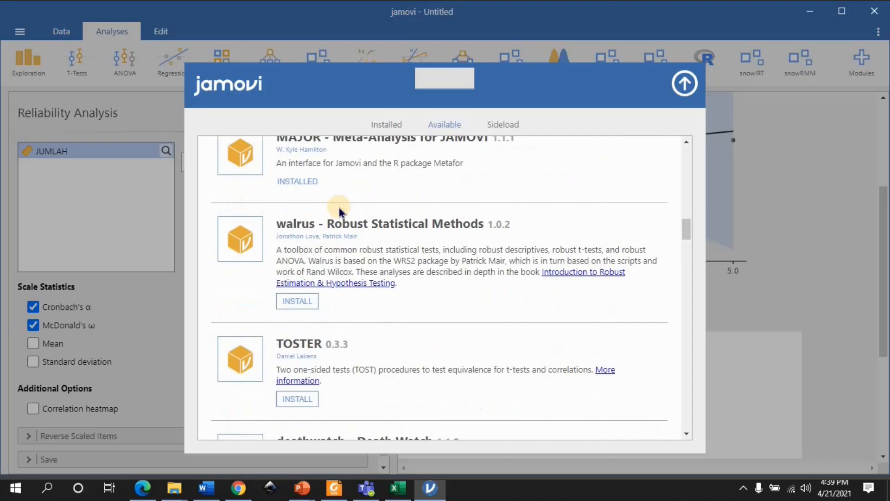
pyautogui.scroll(10, 339, 210)
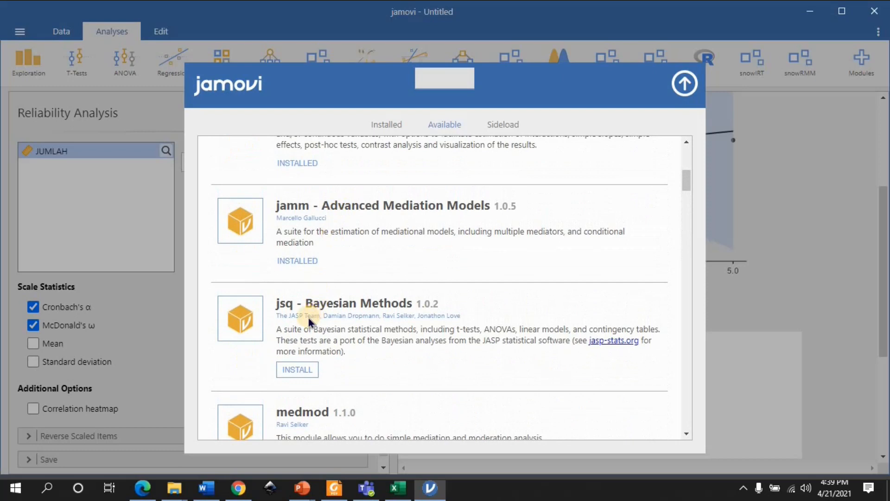
pyautogui.click(310, 371)
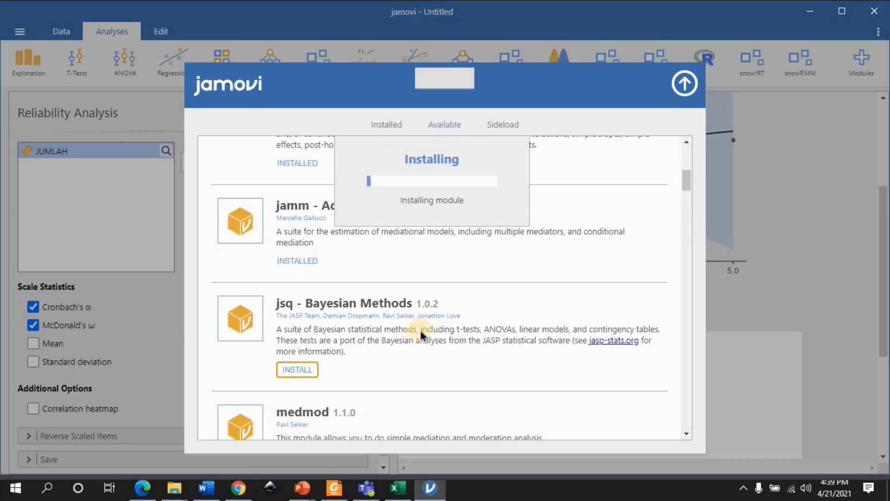
# Examine the further library modules, including snowIRT, snowRMM and snowCluster, and close the library
pyautogui.scroll(-5, 314, 308)
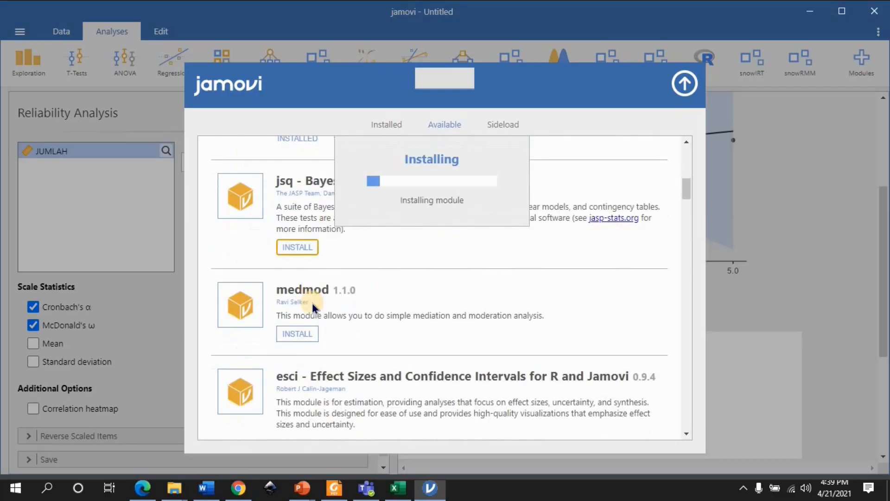
pyautogui.scroll(-8, 311, 301)
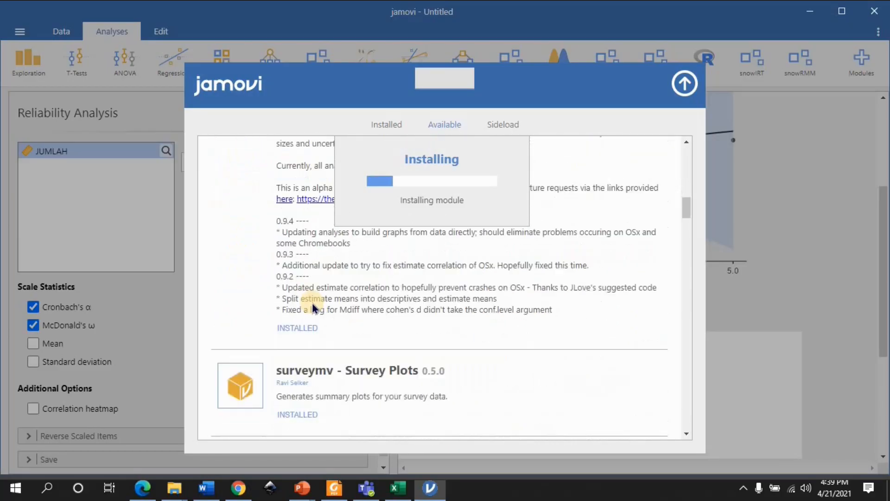
pyautogui.scroll(-8, 311, 301)
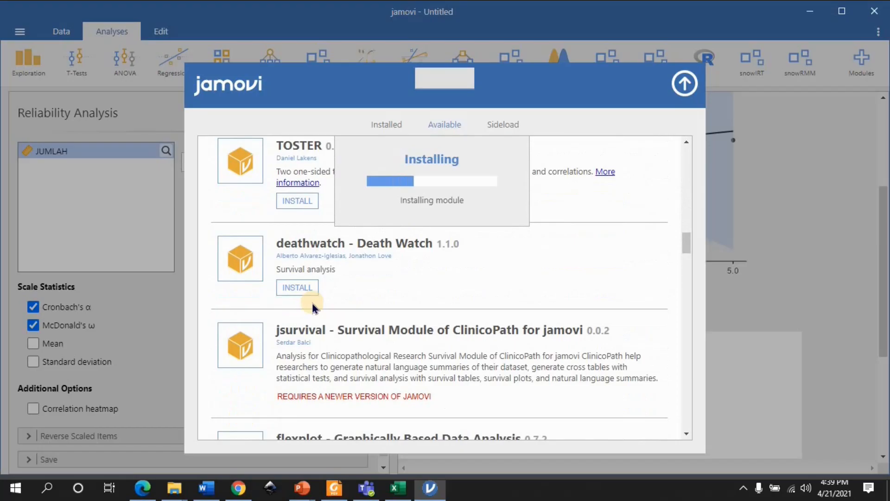
pyautogui.scroll(-4, 312, 301)
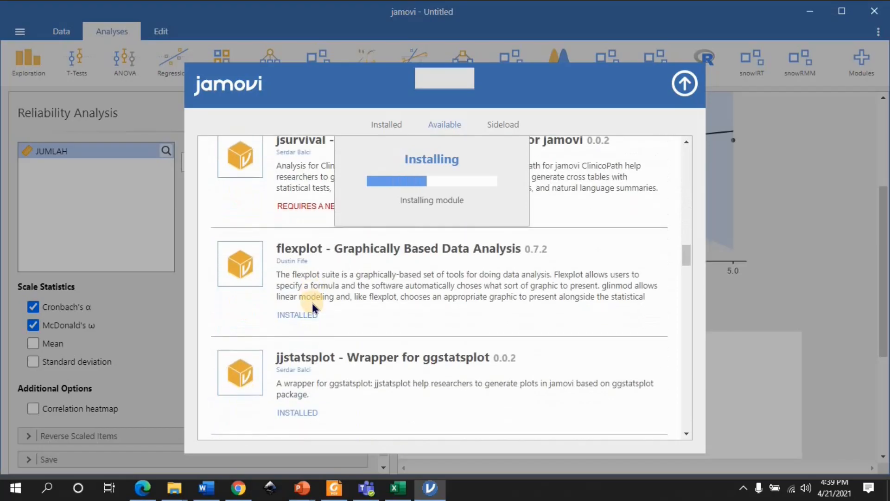
pyautogui.scroll(-3, 362, 304)
pyautogui.scroll(-3, 361, 304)
pyautogui.scroll(-4, 362, 303)
pyautogui.scroll(2, 362, 304)
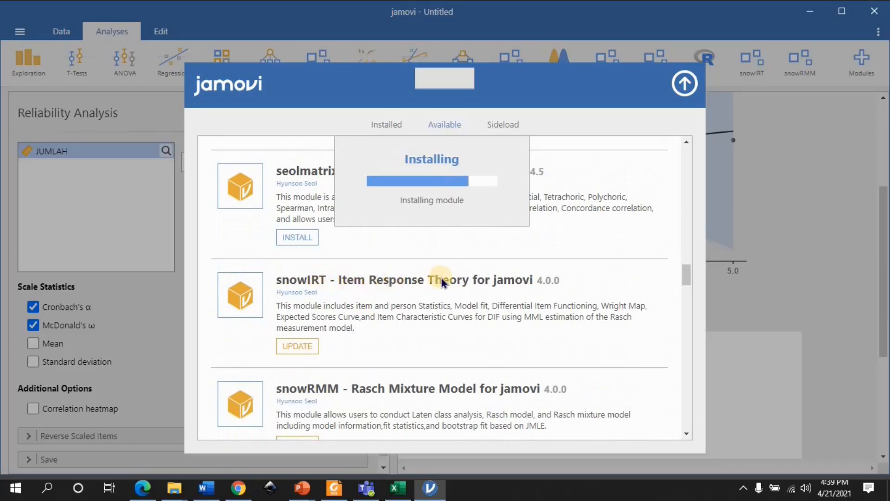
pyautogui.scroll(-1, 456, 282)
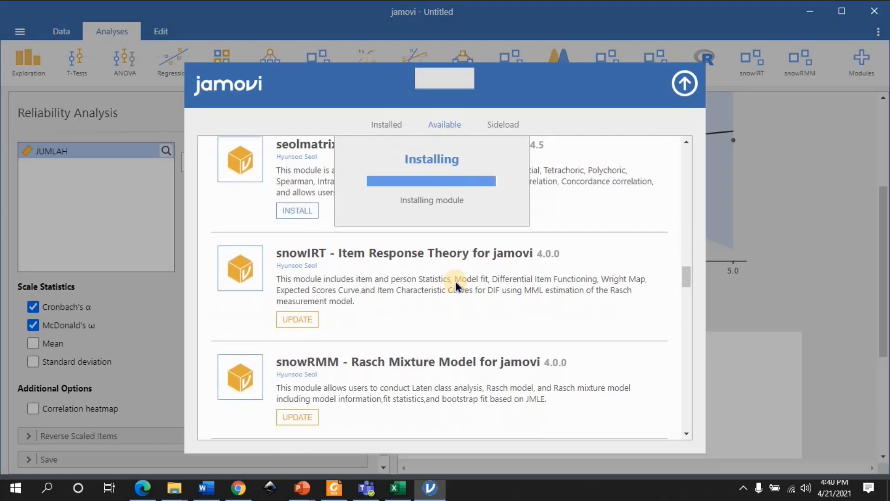
pyautogui.scroll(-1, 456, 282)
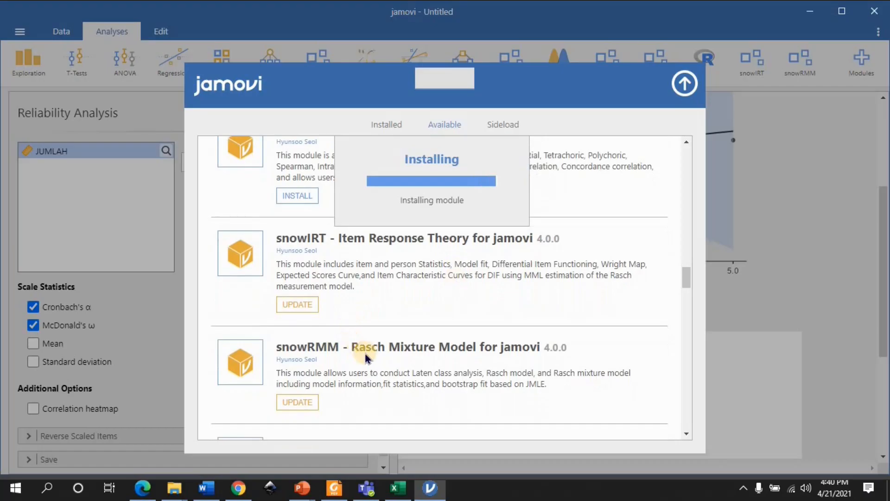
pyautogui.scroll(-2, 365, 353)
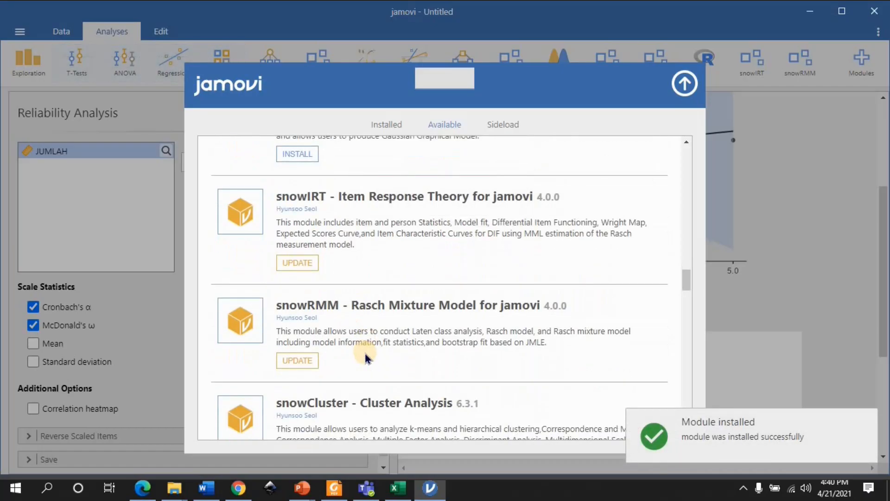
pyautogui.scroll(-5, 365, 353)
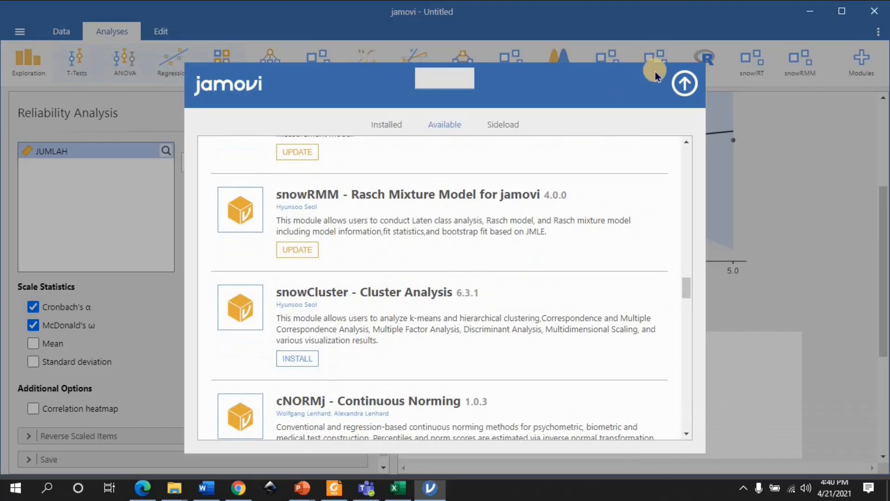
pyautogui.click(683, 88)
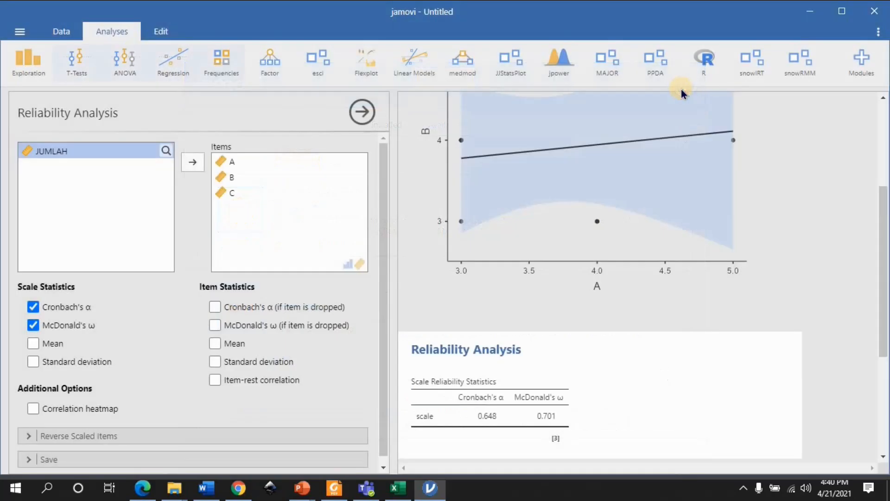
# Open the Rj Editor and run the R expression 1 + 2
pyautogui.click(704, 65)
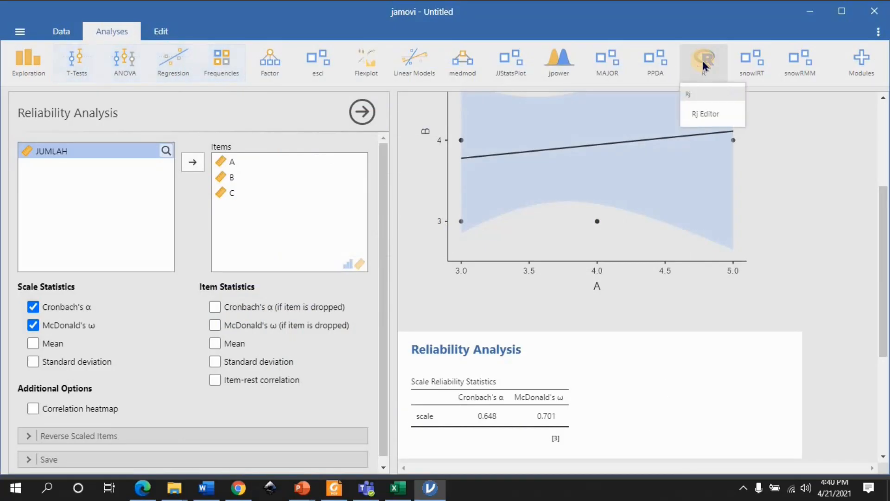
pyautogui.click(707, 115)
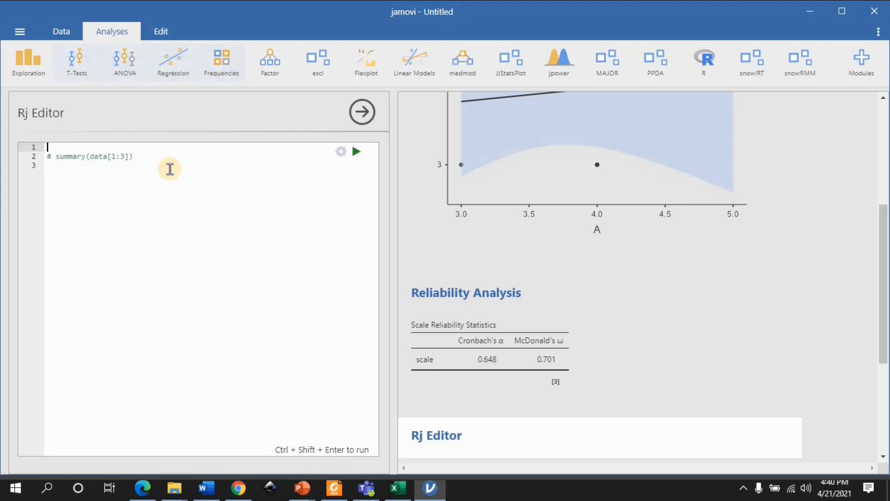
pyautogui.write('a')
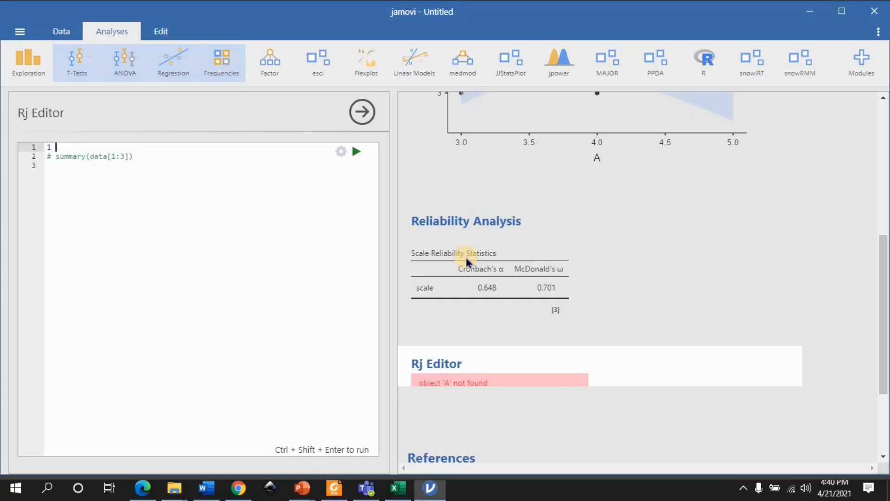
pyautogui.write('+')
pyautogui.press('Left')
pyautogui.hotkey('ctrl', 'shift', 'Return')
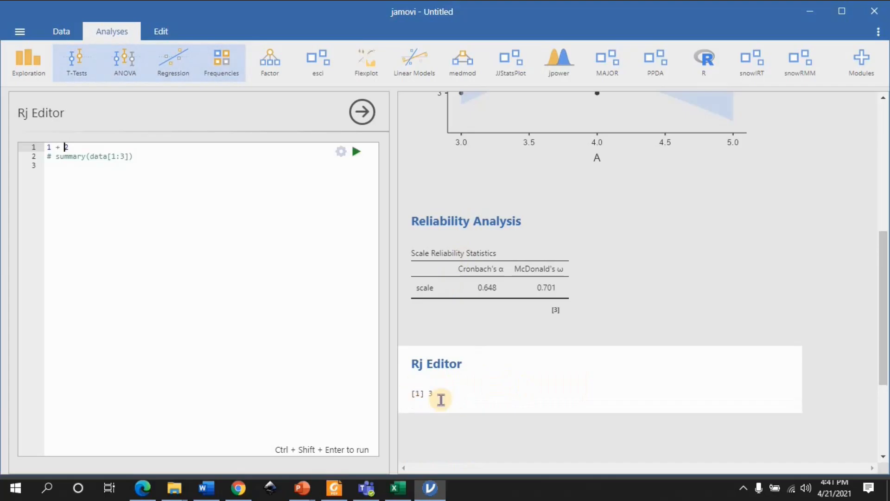
pyautogui.write('\\')
pyautogui.press('BackSpace')
pyautogui.press('Return')
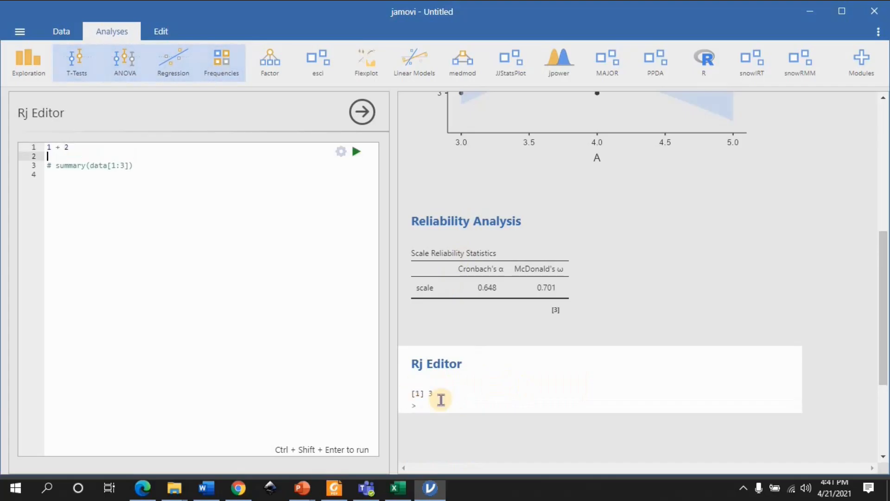
pyautogui.press('BackSpace')
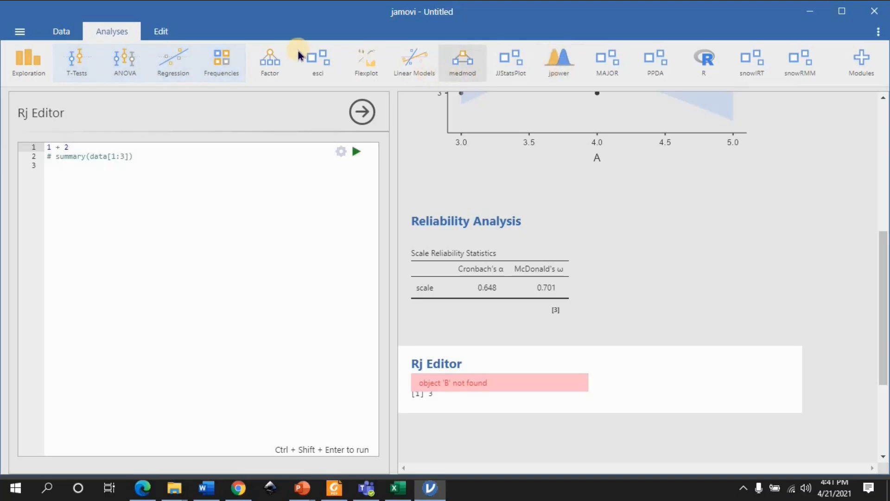
pyautogui.click(277, 49)
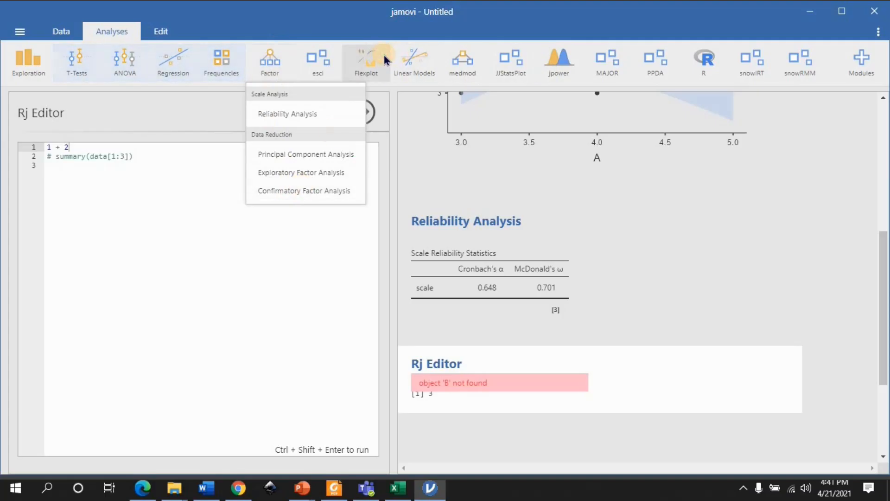
pyautogui.click(419, 61)
pyautogui.click(469, 59)
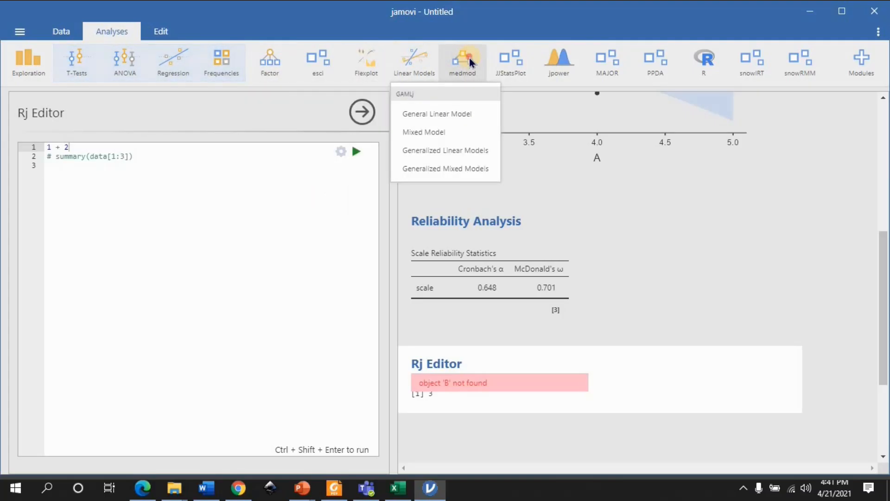
pyautogui.click(548, 59)
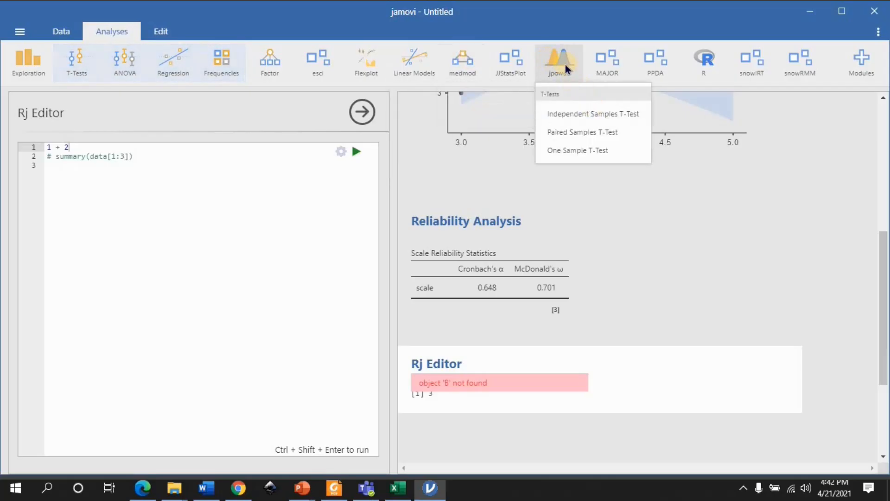
pyautogui.click(567, 69)
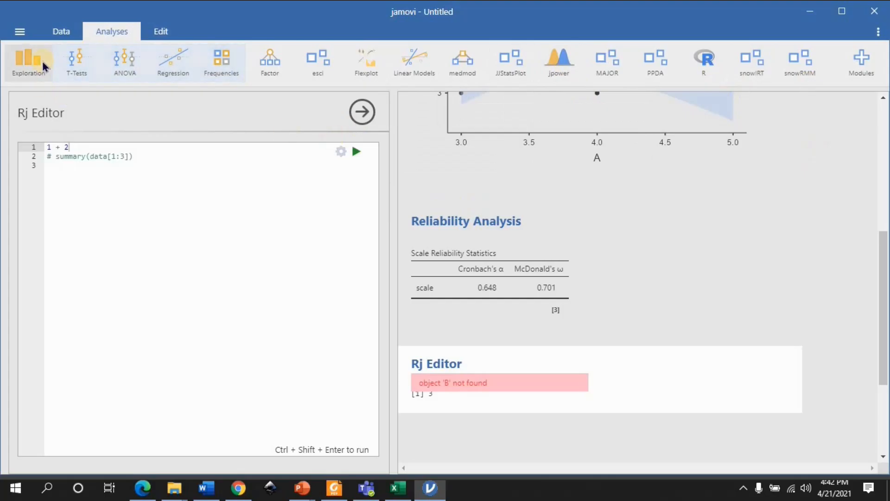
# Return to the data sheet and look through columns A, B, C and JUMLAH along the first row
pyautogui.click(65, 36)
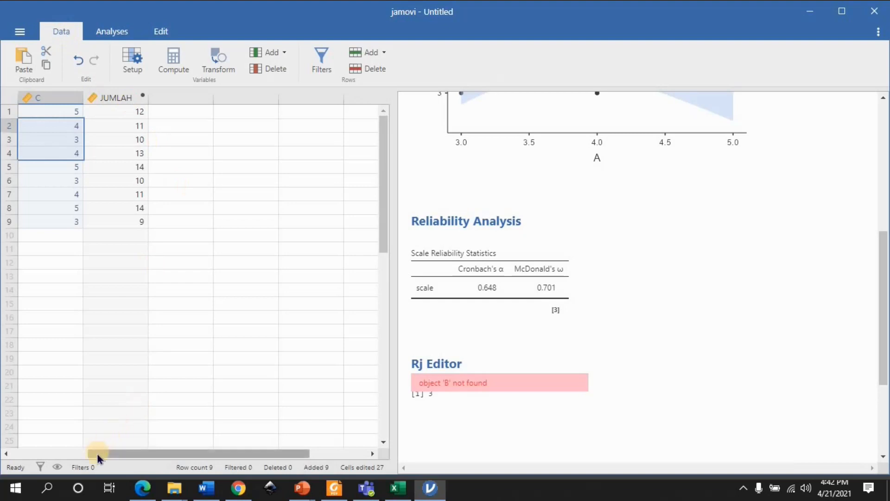
pyautogui.click(48, 453)
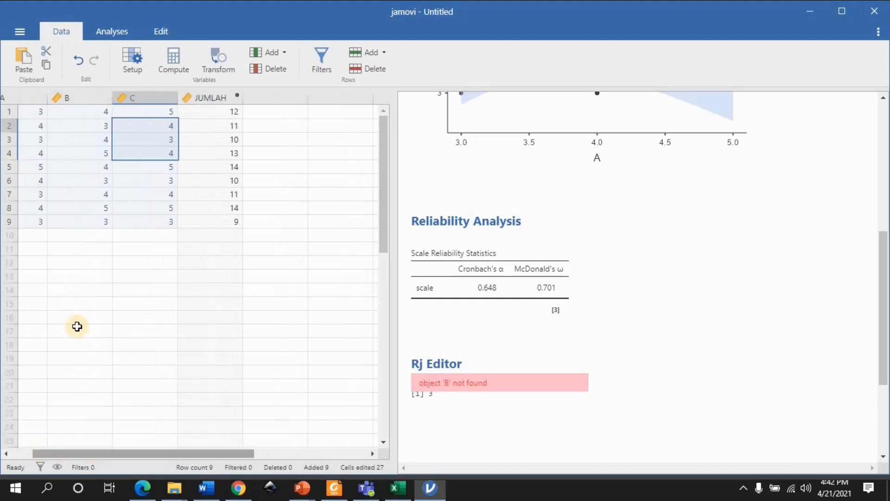
pyautogui.click(79, 136)
pyautogui.click(25, 134)
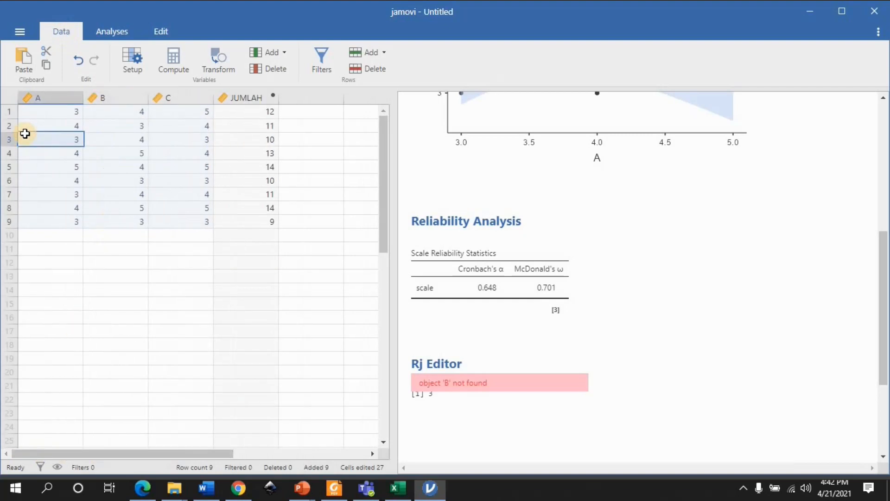
pyautogui.press('Up')
pyautogui.press('Up')
pyautogui.press('Right')
pyautogui.press('Right')
pyautogui.press('Right')
pyautogui.press('Right')
pyautogui.press('Right')
pyautogui.press('Right')
pyautogui.press('Left')
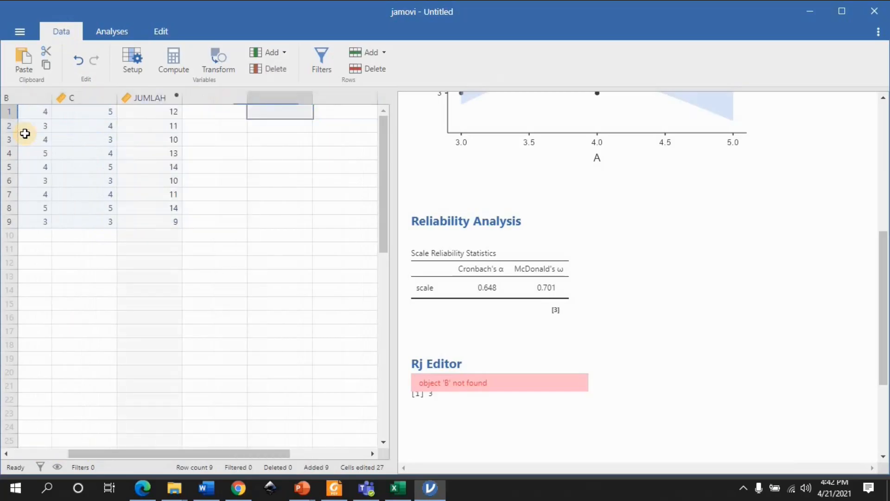
# Look through the data rows in column A and in the computed JUMLAH column down to row 9
pyautogui.press('Left')
pyautogui.press('Left')
pyautogui.press('Left')
pyautogui.press('Left')
pyautogui.press('Left')
pyautogui.press('Down')
pyautogui.press('Down')
pyautogui.press('Down')
pyautogui.press('Down')
pyautogui.press('Down')
pyautogui.press('Down')
pyautogui.press('Down')
pyautogui.press('Down')
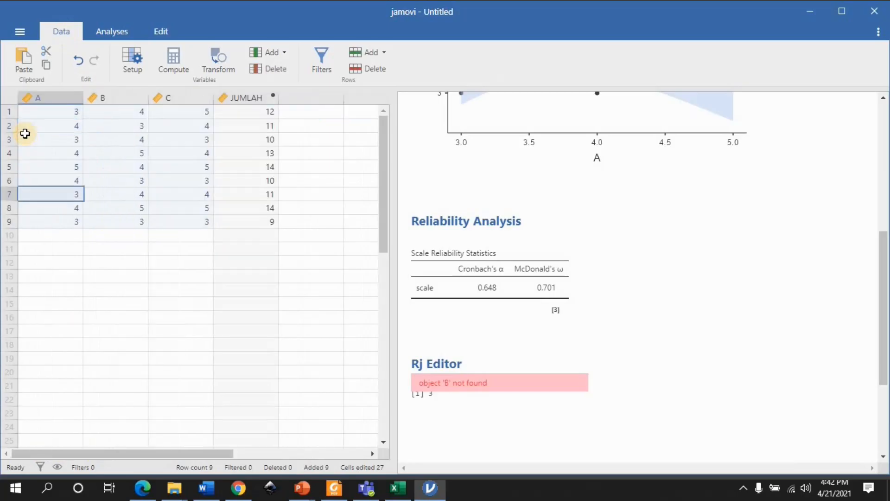
pyautogui.press('Up')
pyautogui.press('Up')
pyautogui.press('Up')
pyautogui.press('Up')
pyautogui.press('Up')
pyautogui.press('Up')
pyautogui.press('Up')
pyautogui.press('Up')
pyautogui.press('Right')
pyautogui.press('Right')
pyautogui.press('Right')
pyautogui.press('Down')
pyautogui.press('Down')
pyautogui.press('Down')
pyautogui.press('Down')
pyautogui.press('Down')
pyautogui.press('Down')
pyautogui.press('Down')
pyautogui.press('Down')
pyautogui.press('Down')
pyautogui.press('Down')
pyautogui.press('Down')
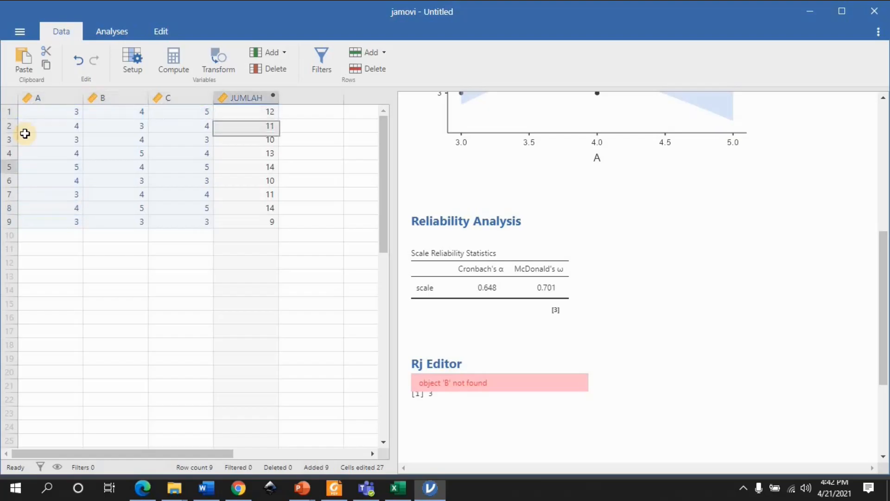
pyautogui.press('Up')
pyautogui.press('Up')
pyautogui.press('Up')
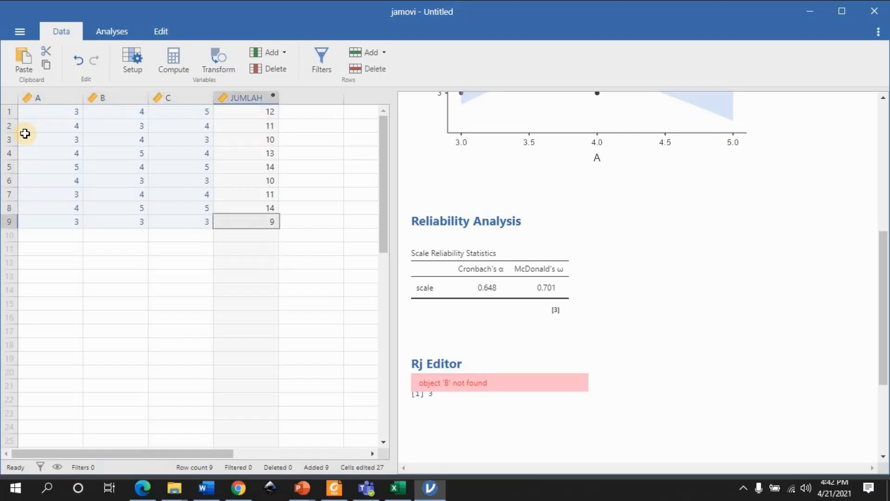
# Highlight the whole data block from column A to JUMLAH, rows 1 to 9, and return to the last cell of column B
pyautogui.hotkey('shift', 'Left')
pyautogui.hotkey('shift', 'Left')
pyautogui.hotkey('shift', 'Left')
pyautogui.hotkey('shift', 'Up')
pyautogui.hotkey('shift', 'Up')
pyautogui.hotkey('shift', 'Up')
pyautogui.hotkey('shift', 'Up')
pyautogui.hotkey('shift', 'Up')
pyautogui.hotkey('shift', 'Up')
pyautogui.hotkey('shift', 'Up')
pyautogui.hotkey('shift', 'Up')
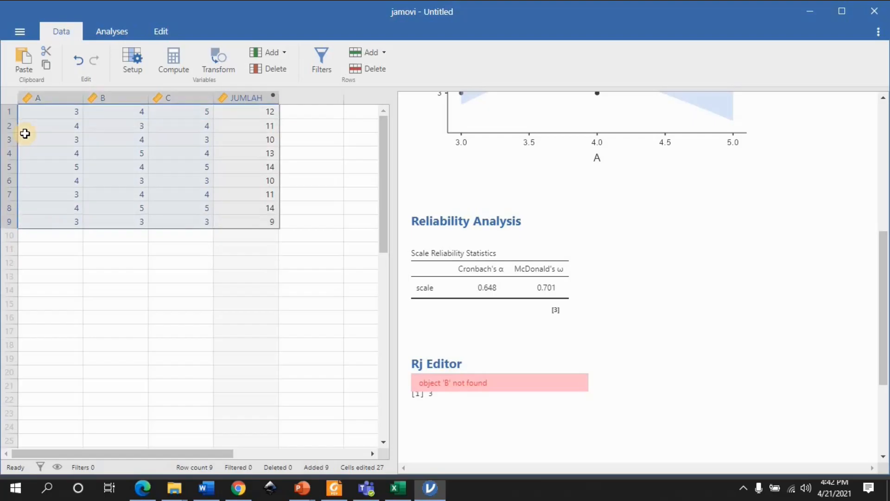
pyautogui.press('Left')
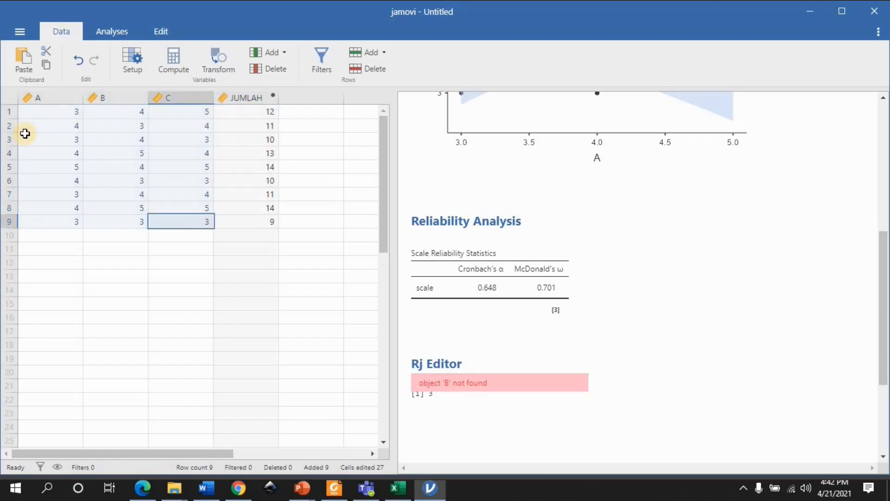
pyautogui.press('Left')
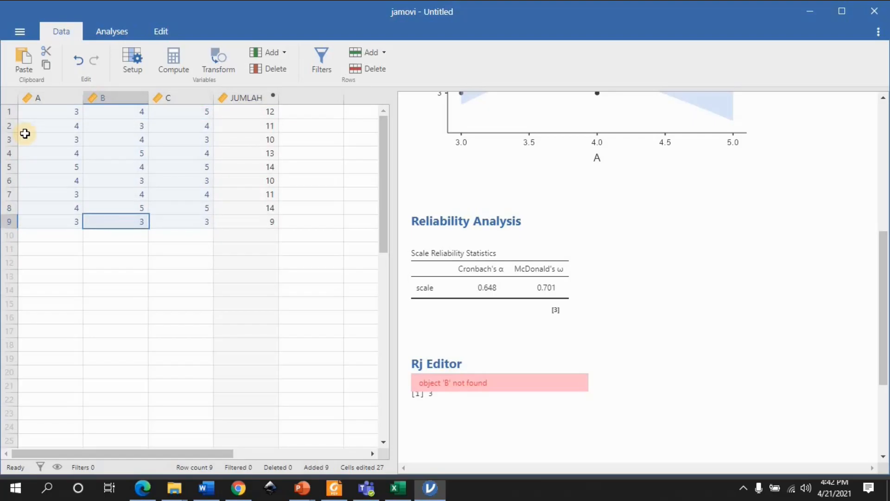